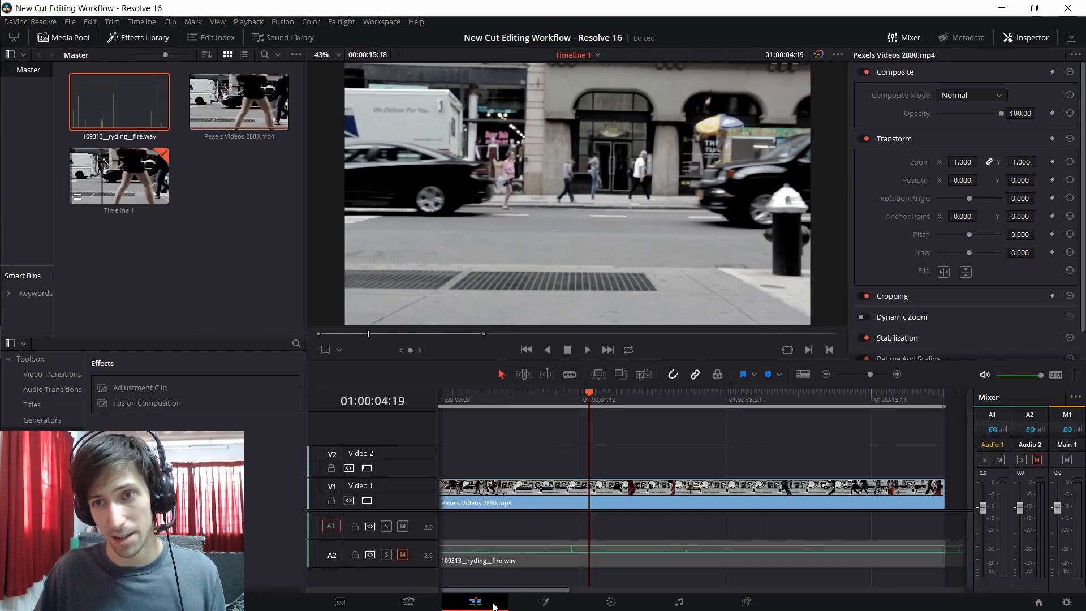
Step: Compare the Edit page layout with the Cut page layout, finishing on the Cut page
{"action": "left_click", "coordinate": [419, 603]}
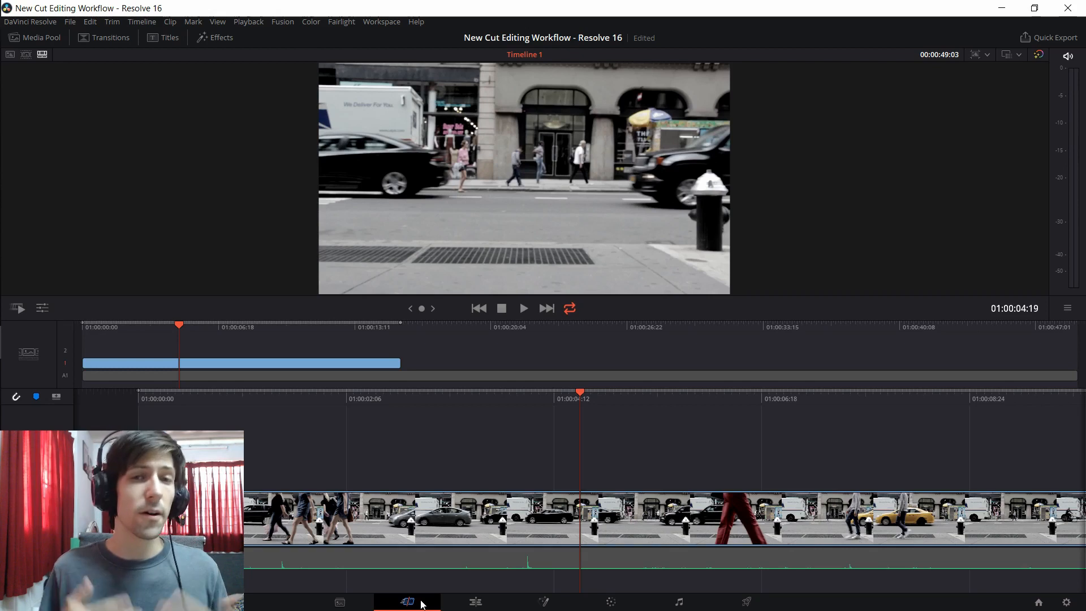
{"action": "left_click", "coordinate": [490, 607]}
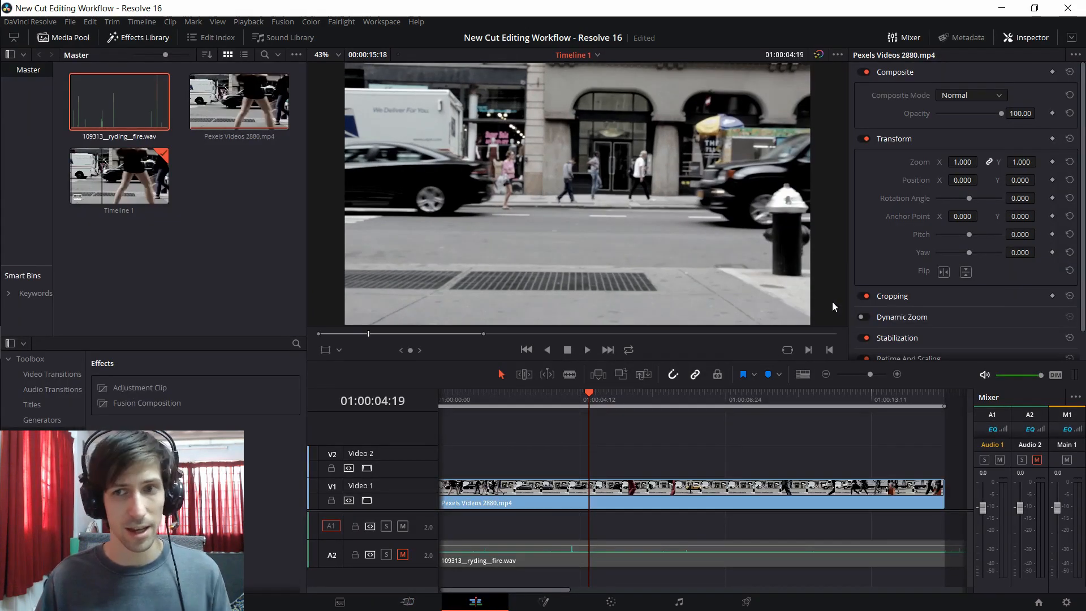
{"action": "scroll", "coordinate": [888, 230], "scroll_direction": "down", "scroll_amount": 2}
{"action": "scroll", "coordinate": [888, 230], "scroll_direction": "up", "scroll_amount": 2}
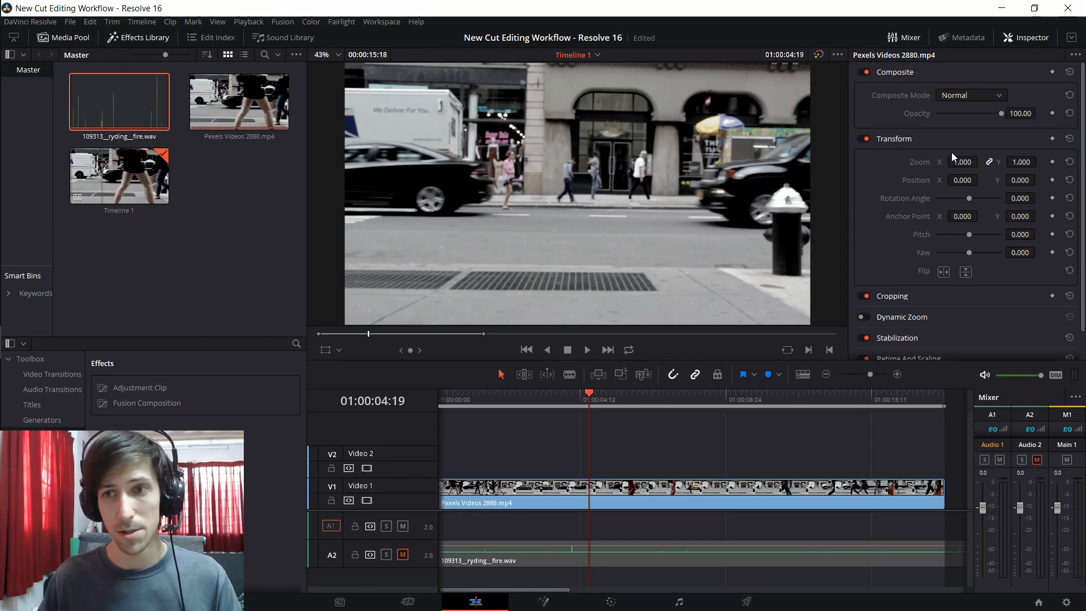
{"action": "left_click", "coordinate": [407, 602]}
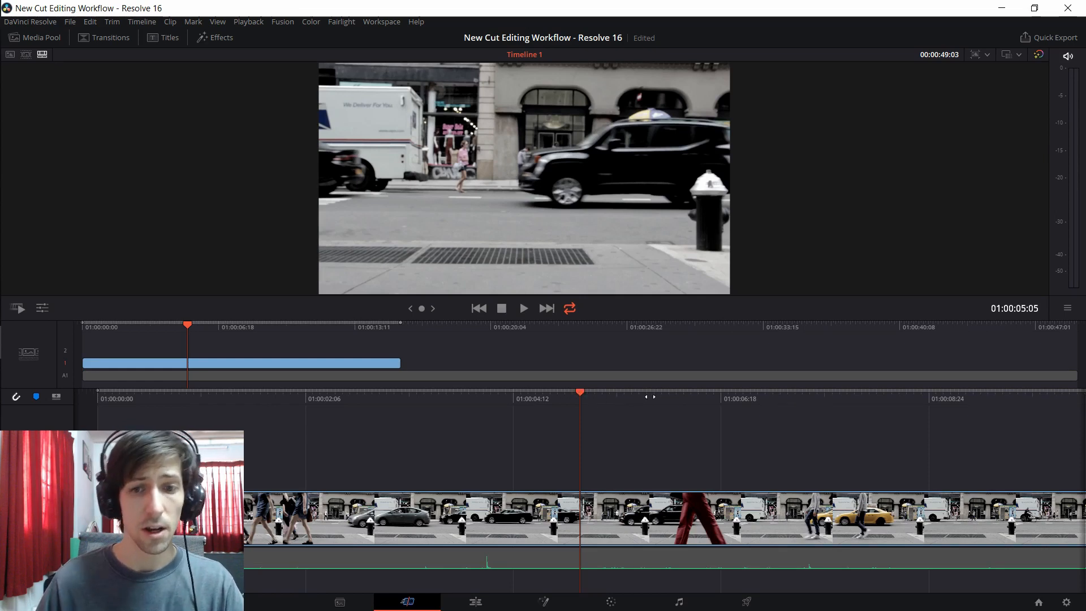
Step: Scrub through the street footage using both the full-length overview timeline and the zoomed-in detail timeline
{"action": "key", "text": "space"}
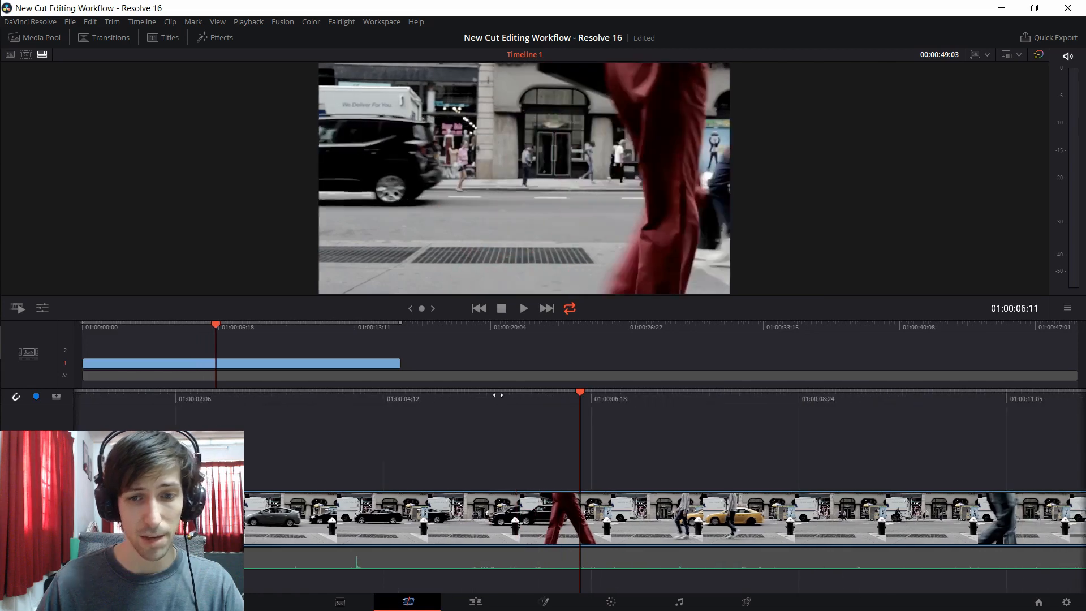
{"action": "left_click_drag", "start_coordinate": [405, 393], "coordinate": [657, 446]}
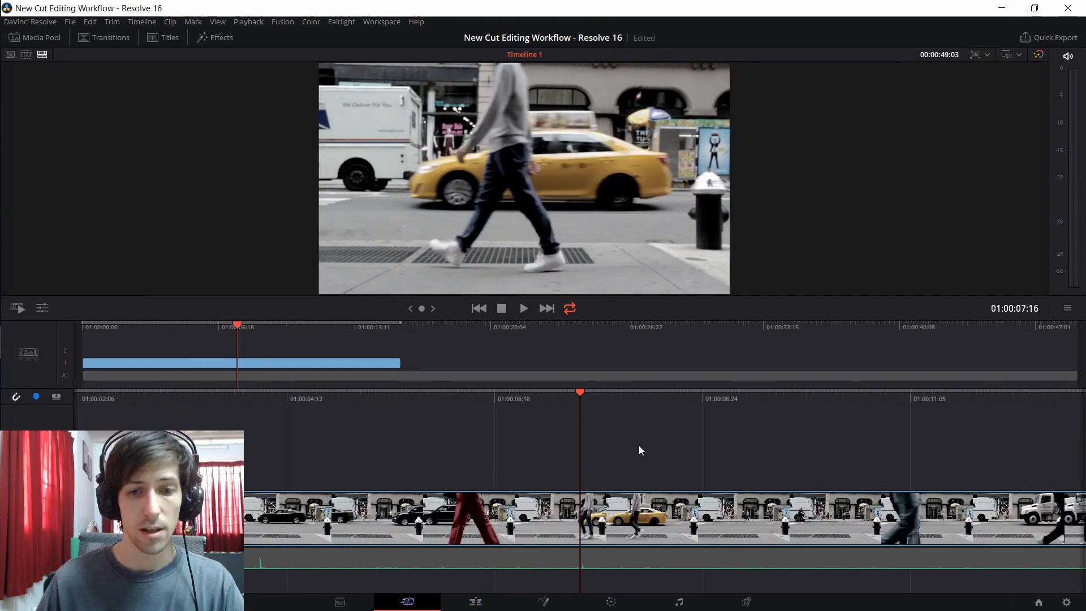
{"action": "left_click_drag", "start_coordinate": [745, 400], "coordinate": [789, 409]}
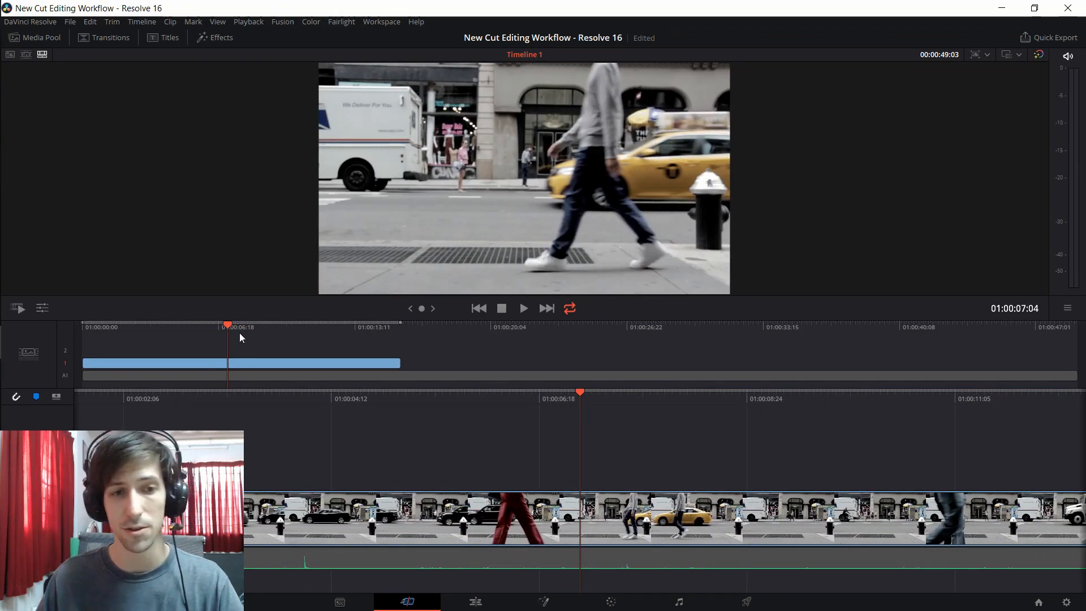
{"action": "left_click_drag", "start_coordinate": [242, 327], "coordinate": [272, 327]}
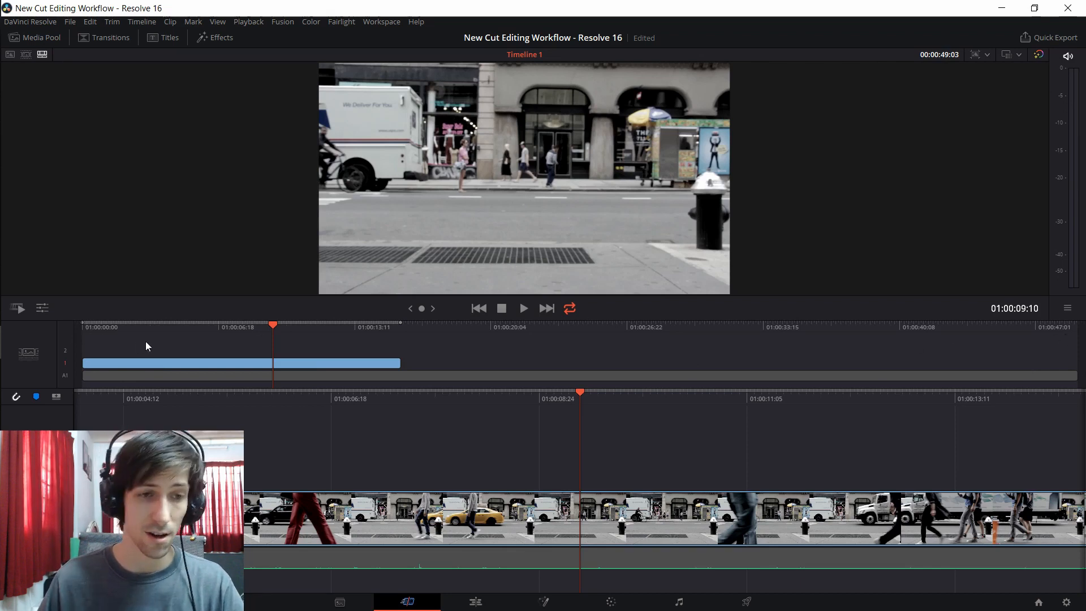
{"action": "left_click_drag", "start_coordinate": [123, 331], "coordinate": [341, 320]}
{"action": "left_click", "coordinate": [1019, 329]}
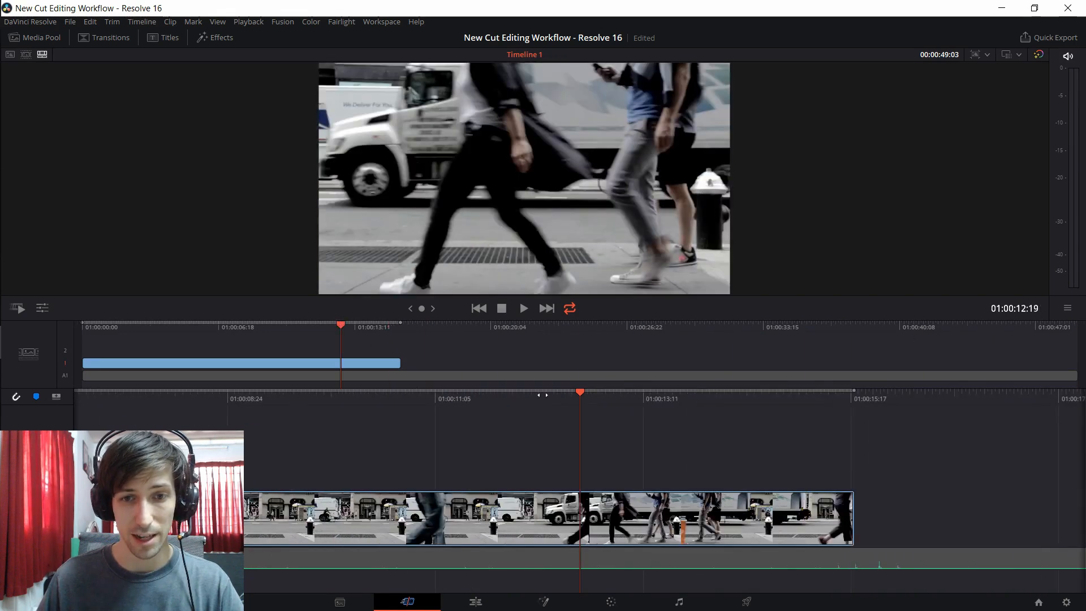
{"action": "left_click_drag", "start_coordinate": [577, 406], "coordinate": [813, 396]}
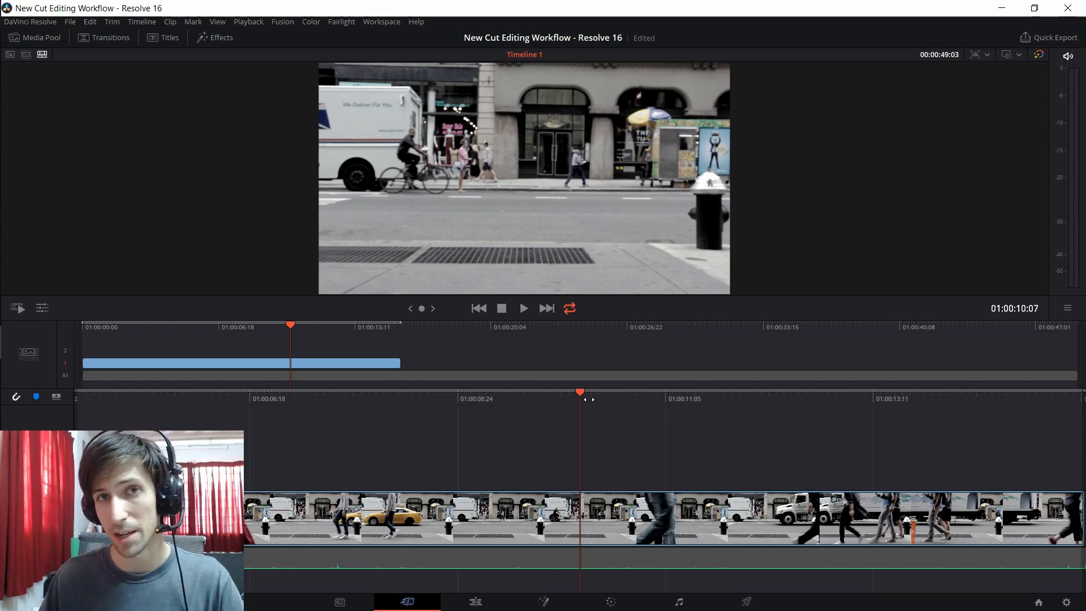
{"action": "left_click_drag", "start_coordinate": [589, 399], "coordinate": [849, 400]}
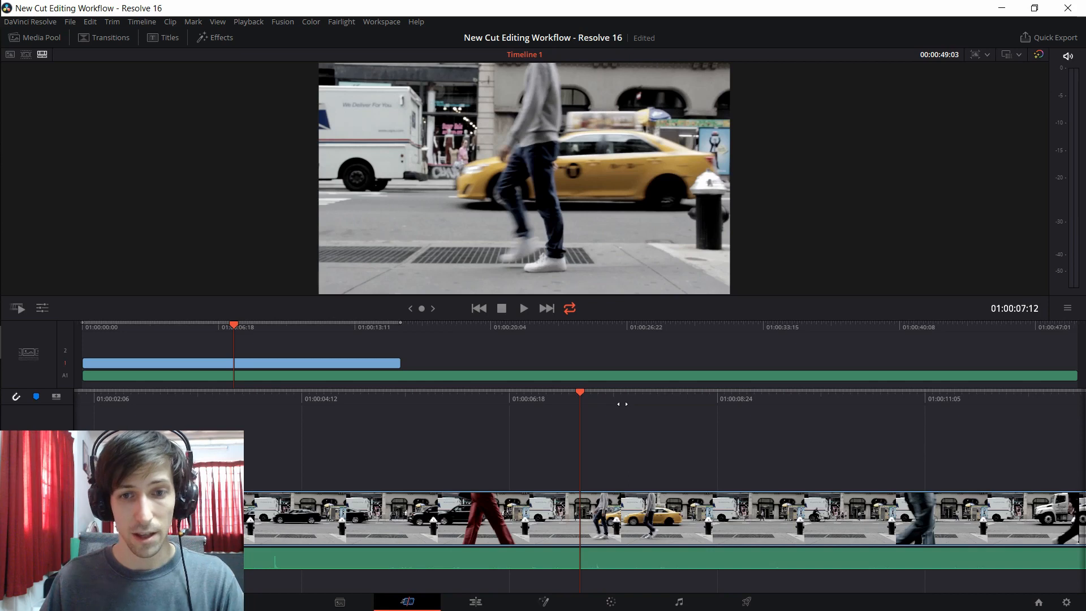
Step: Scrub the detail timeline back and forth with the audio track enabled to check the sound peaks
{"action": "mouse_move", "coordinate": [631, 400]}
{"action": "left_mouse_down"}
{"action": "mouse_move", "coordinate": [571, 403]}
{"action": "mouse_move", "coordinate": [650, 402]}
{"action": "left_mouse_up"}
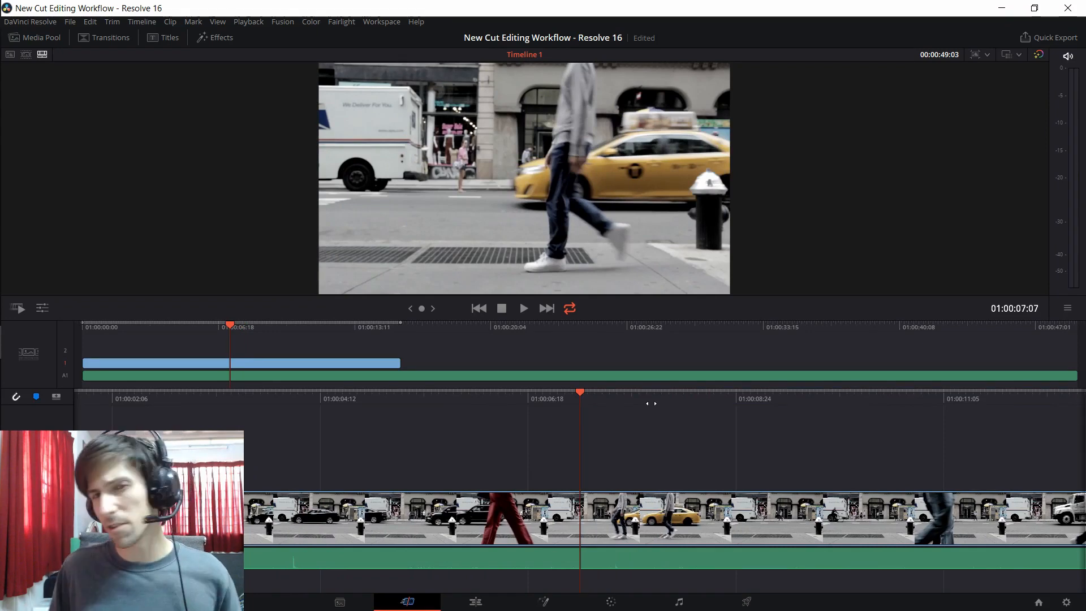
{"action": "left_click_drag", "start_coordinate": [604, 398], "coordinate": [690, 397]}
{"action": "left_click_drag", "start_coordinate": [562, 400], "coordinate": [625, 400]}
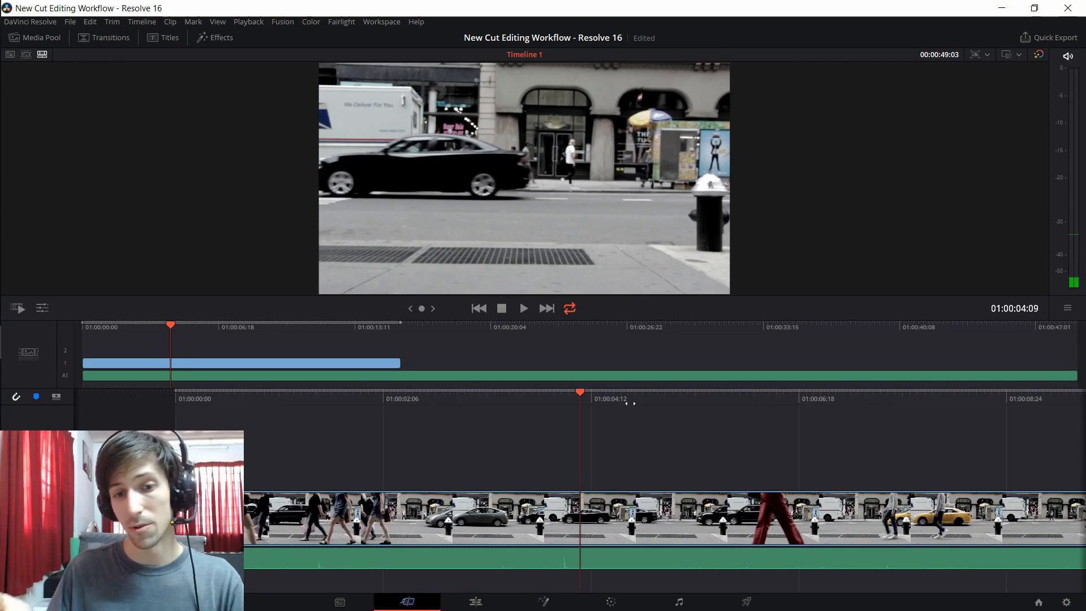
{"action": "left_click_drag", "start_coordinate": [628, 402], "coordinate": [549, 413]}
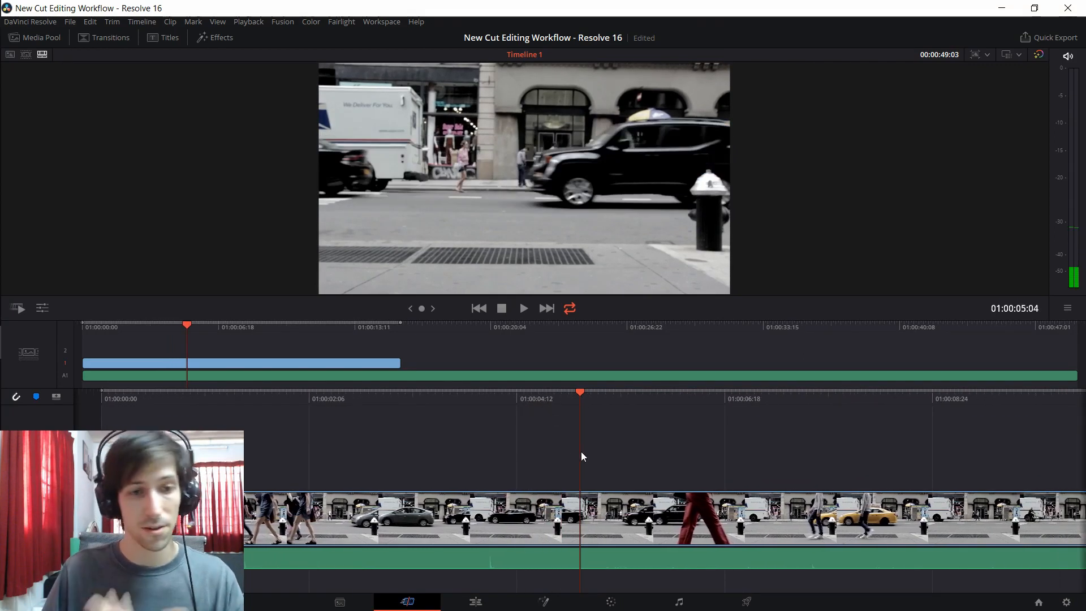
Step: Split the video clip at 01:00:04:02
{"action": "left_click_drag", "start_coordinate": [593, 403], "coordinate": [562, 420]}
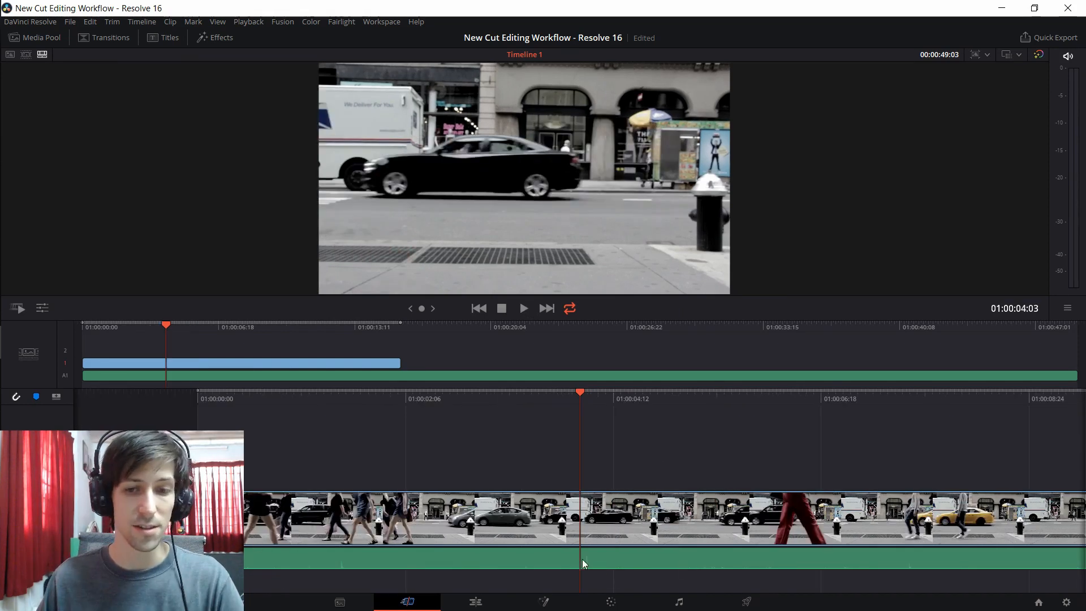
{"action": "left_click", "coordinate": [622, 505]}
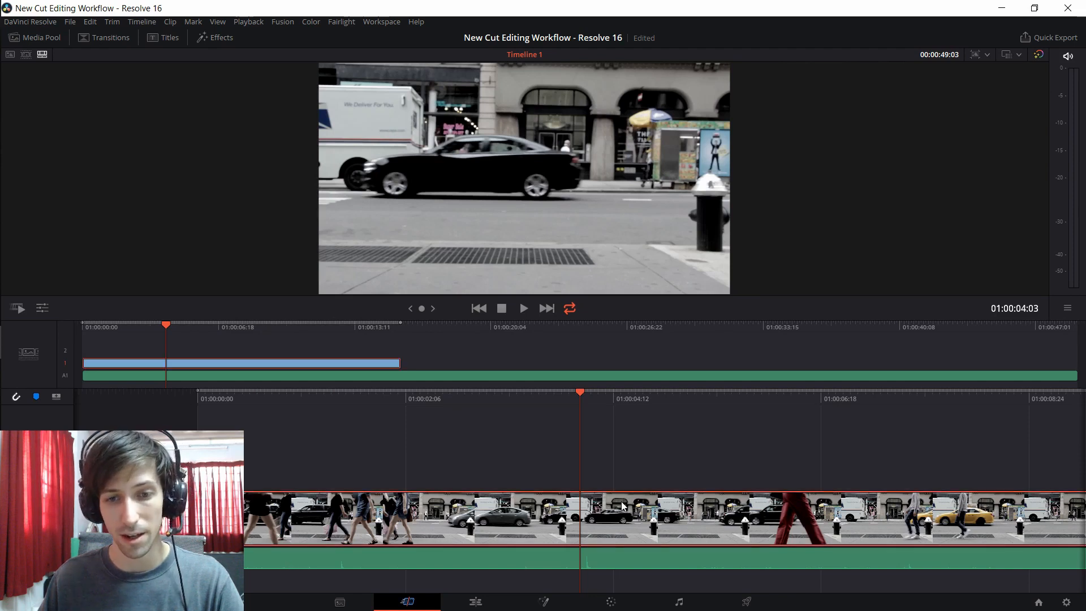
{"action": "left_click", "coordinate": [457, 423]}
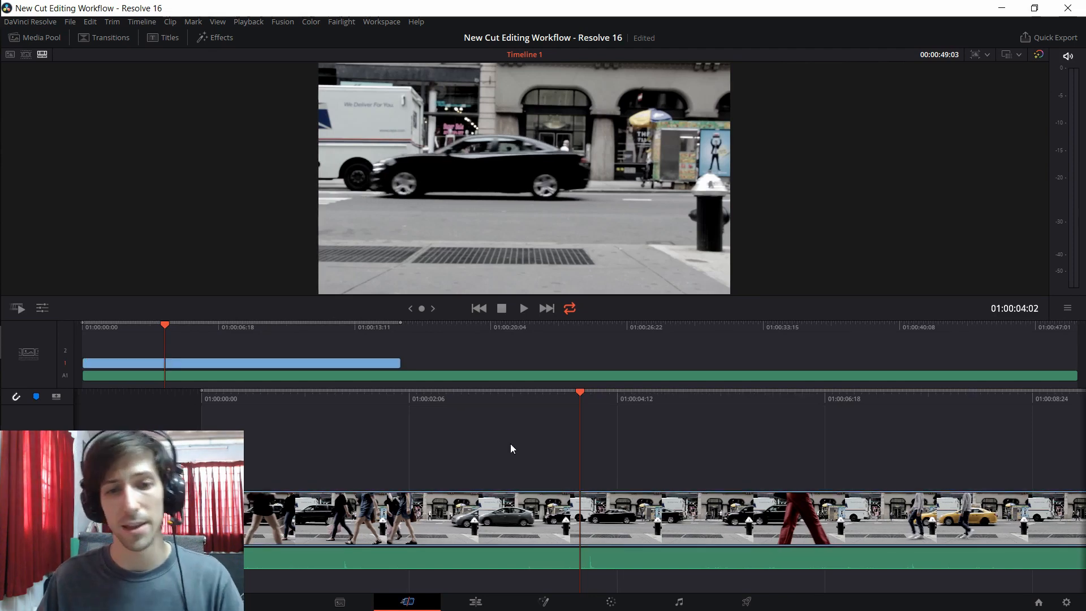
{"action": "left_click", "coordinate": [723, 535]}
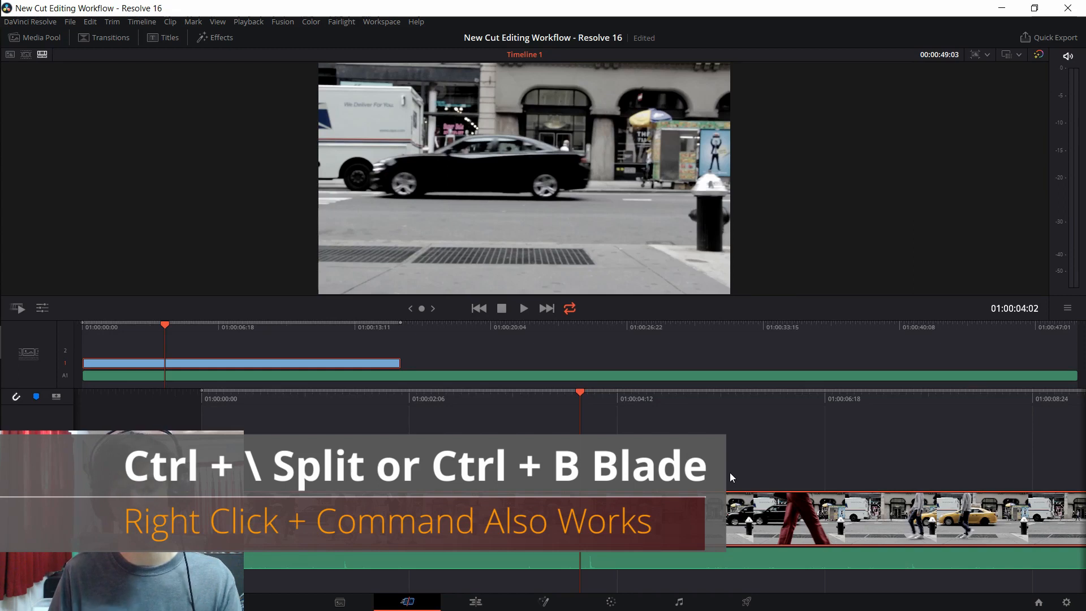
{"action": "key", "text": "ctrl+b"}
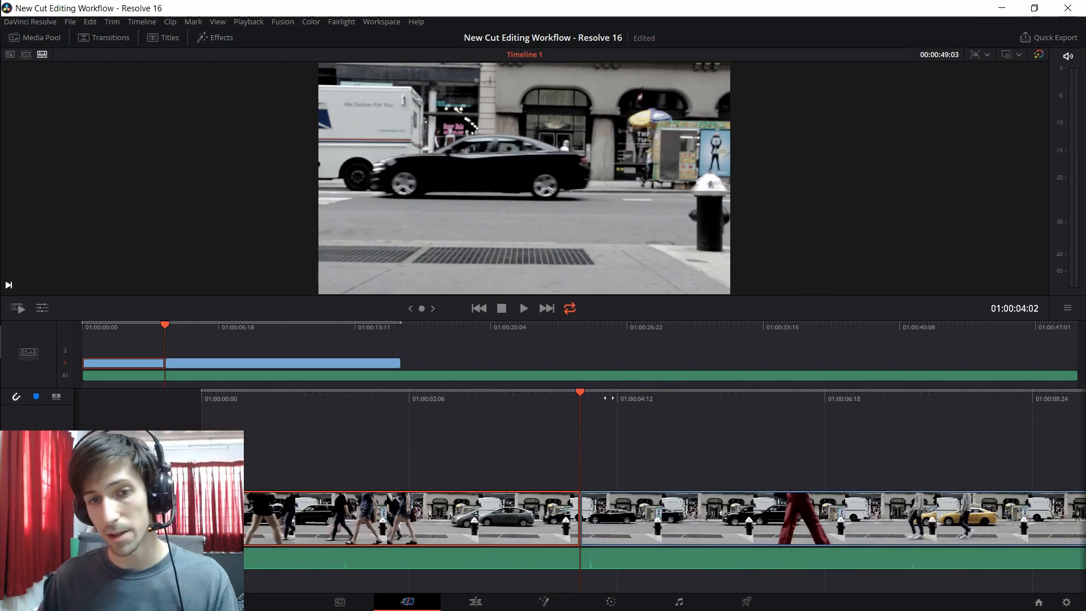
Step: Split the audio clip at 01:00:04:02 and mute the audio track
{"action": "left_click", "coordinate": [600, 405]}
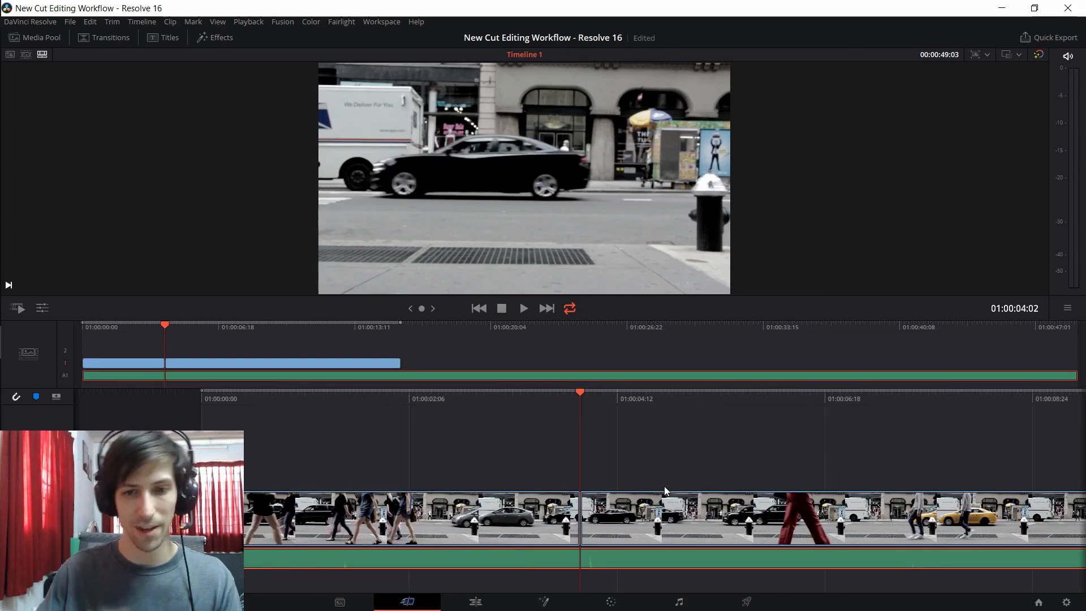
{"action": "key", "text": "ctrl+b"}
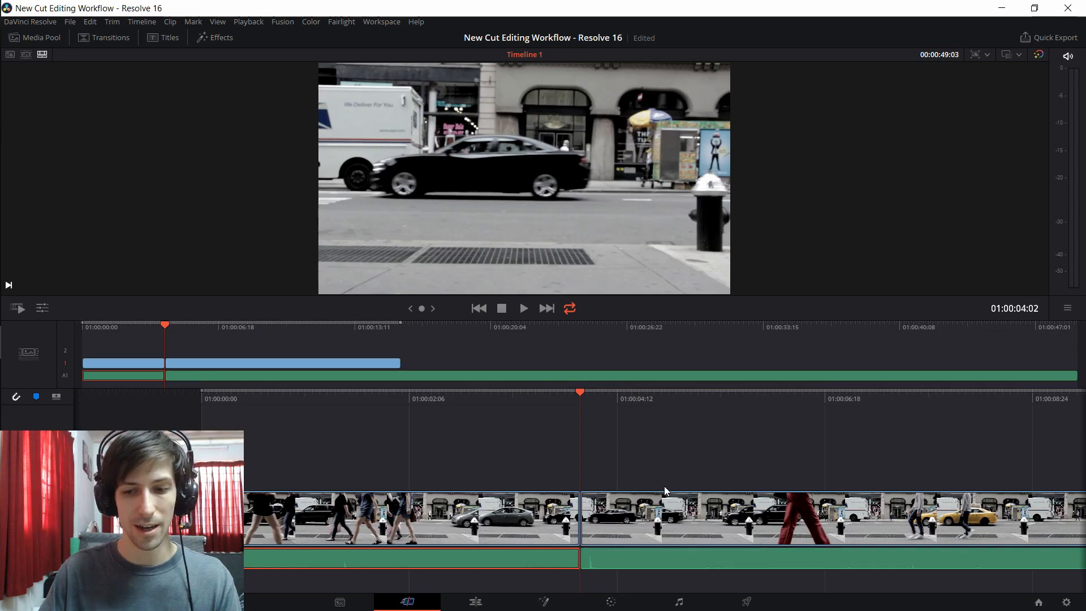
{"action": "left_click", "coordinate": [667, 469]}
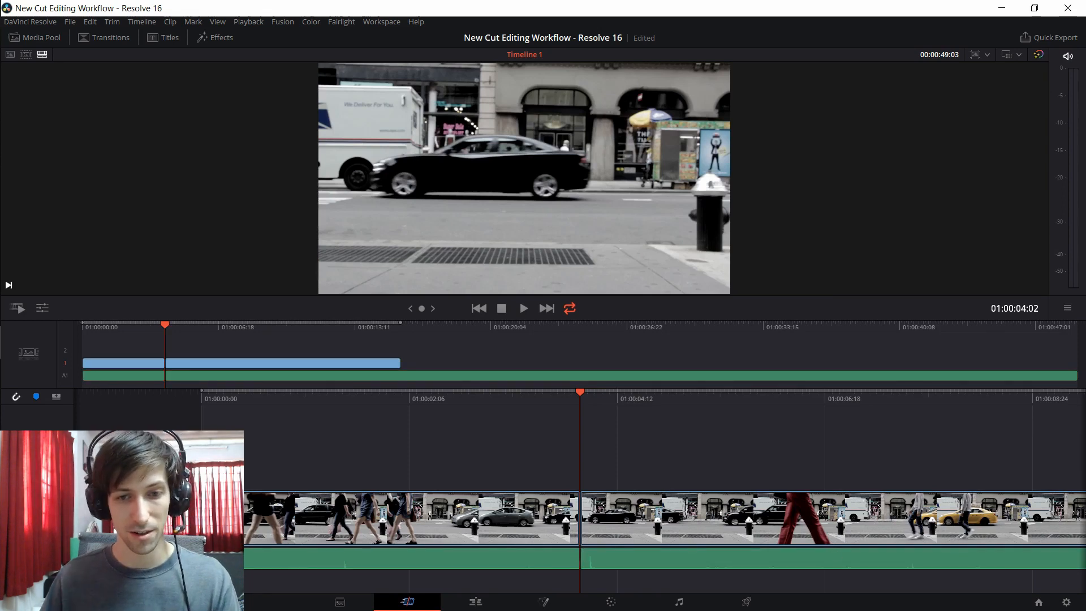
{"action": "left_click", "coordinate": [56, 558]}
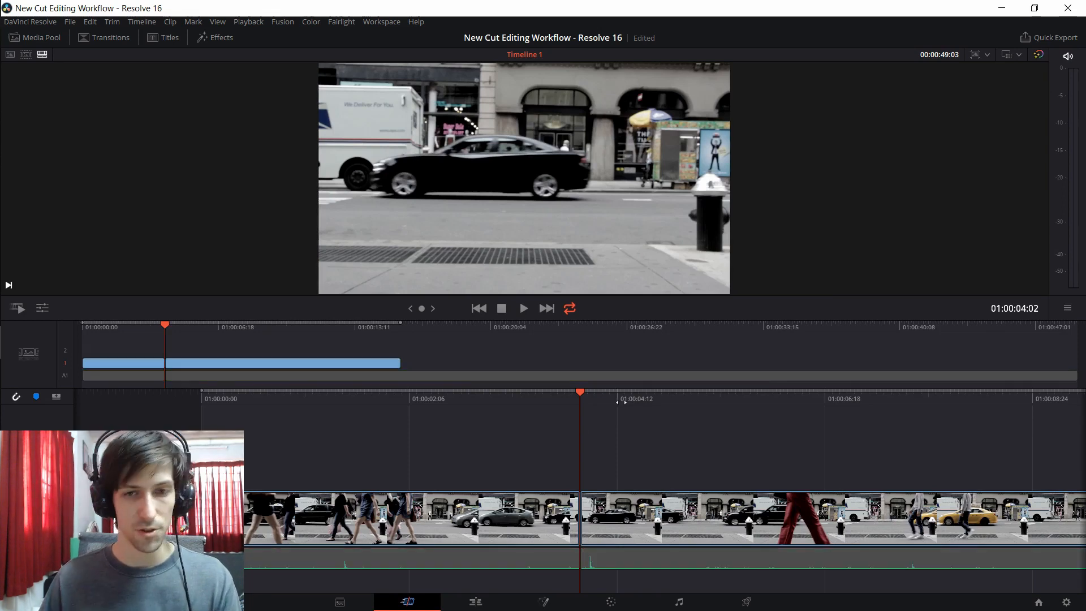
Step: Split the second video segment at 01:00:06:01, where the red trousers cross the frame
{"action": "left_click_drag", "start_coordinate": [610, 402], "coordinate": [649, 403]}
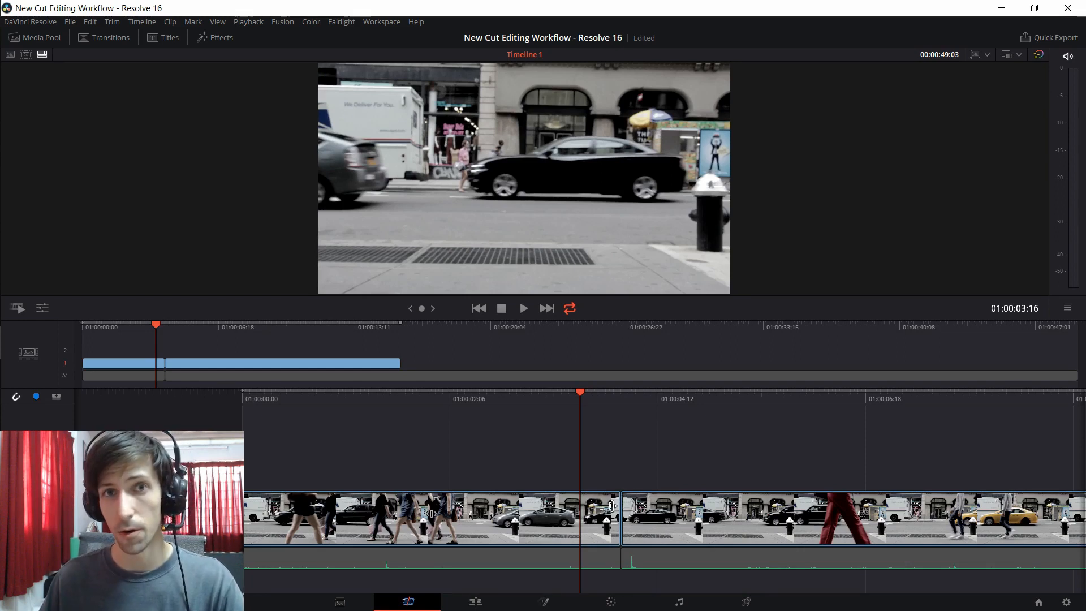
{"action": "left_click_drag", "start_coordinate": [756, 400], "coordinate": [533, 401]}
{"action": "left_click", "coordinate": [626, 526]}
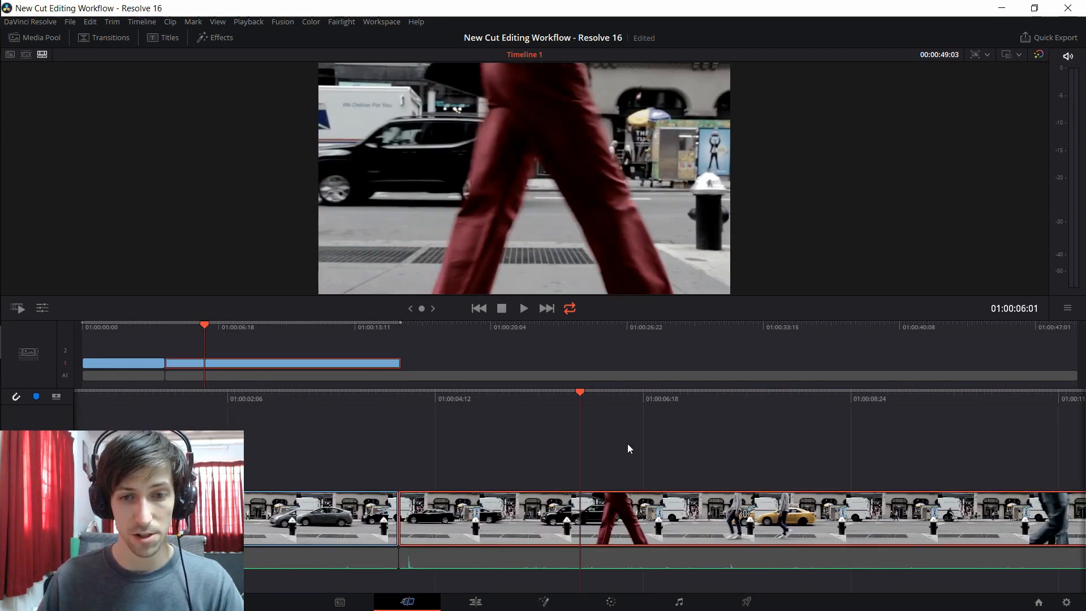
{"action": "key", "text": "ctrl+b"}
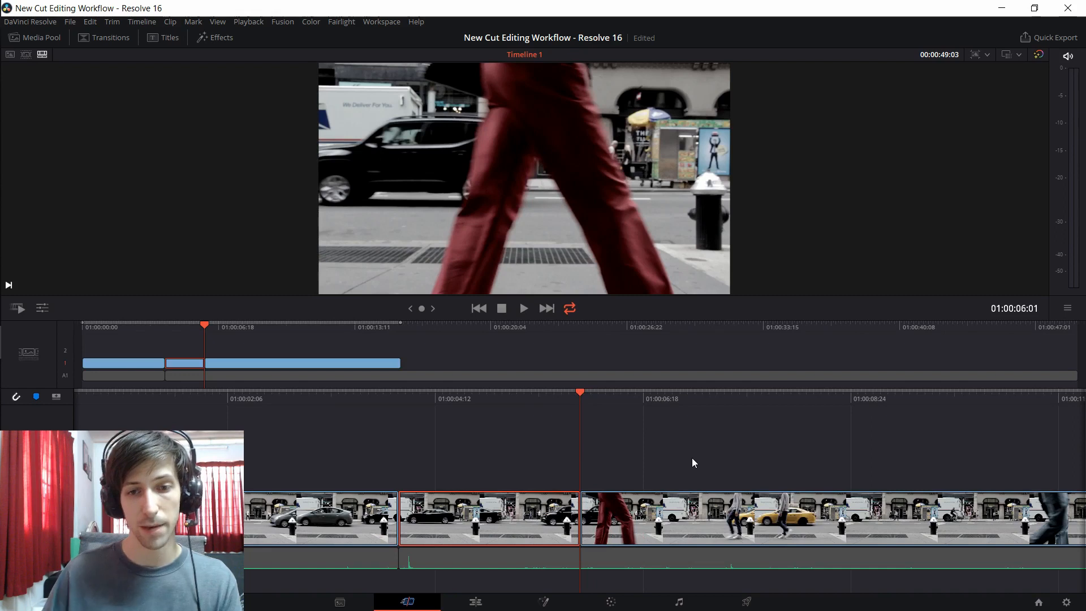
Step: Remove the middle video segment between 01:00:04:02 and 01:00:06:01 and close the gap it leaves
{"action": "left_click_drag", "start_coordinate": [587, 400], "coordinate": [568, 400]}
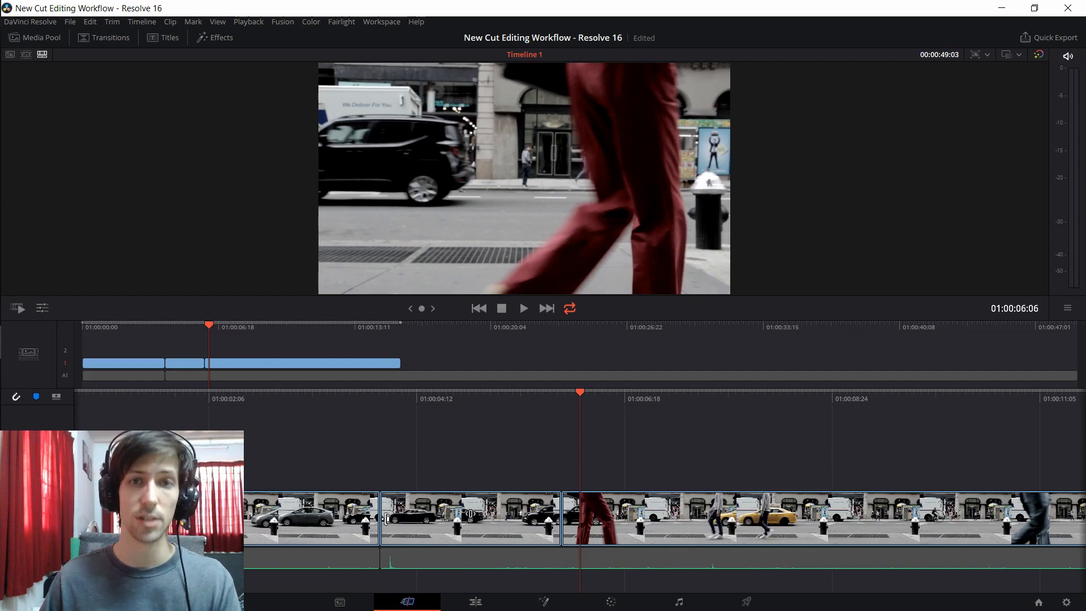
{"action": "left_click_drag", "start_coordinate": [387, 518], "coordinate": [467, 513]}
{"action": "left_click_drag", "start_coordinate": [420, 513], "coordinate": [569, 514]}
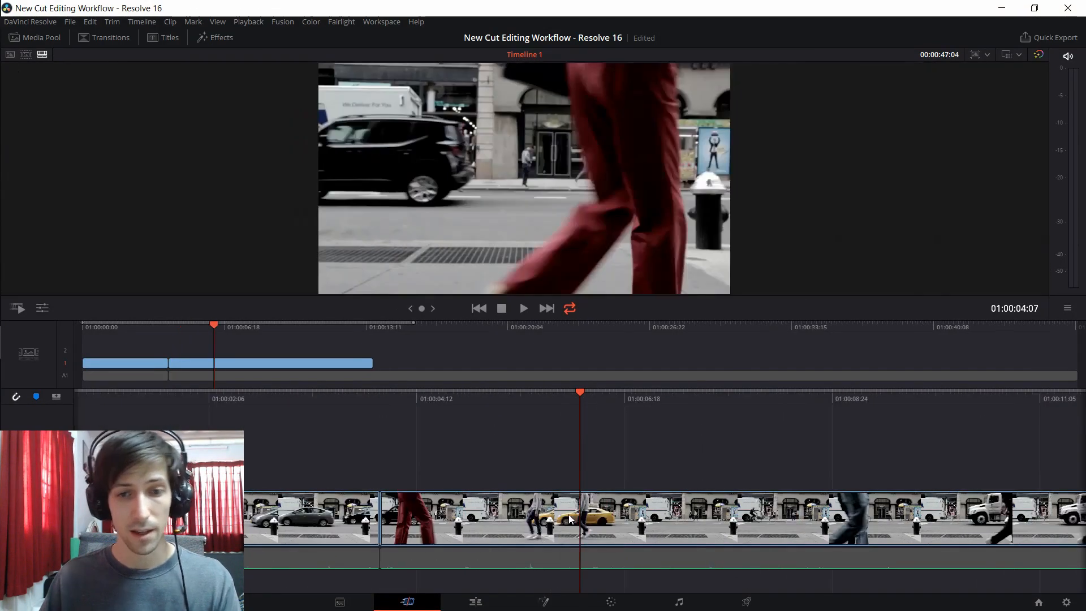
Step: Review the join between the two remaining clips, check the cut on the Edit page, and return to the Cut page
{"action": "left_click_drag", "start_coordinate": [388, 404], "coordinate": [632, 400]}
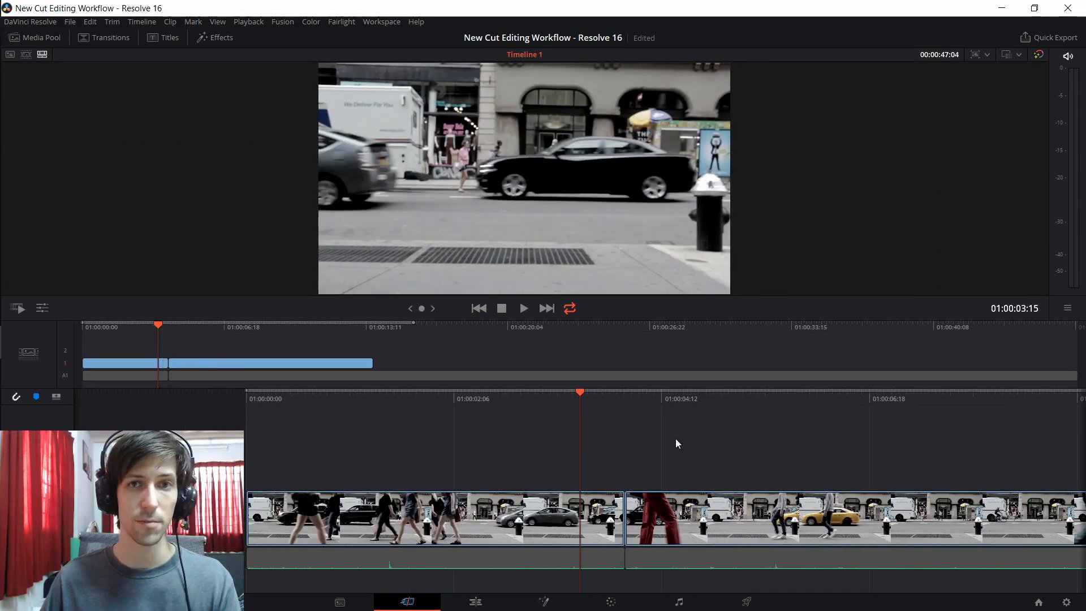
{"action": "left_click_drag", "start_coordinate": [645, 404], "coordinate": [626, 404]}
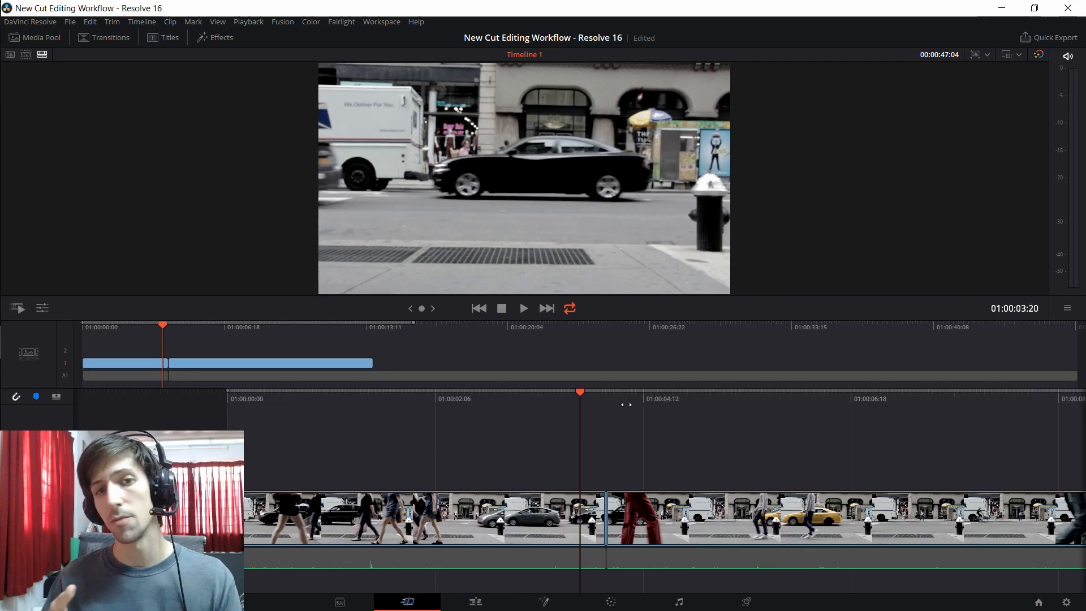
{"action": "left_click", "coordinate": [474, 604]}
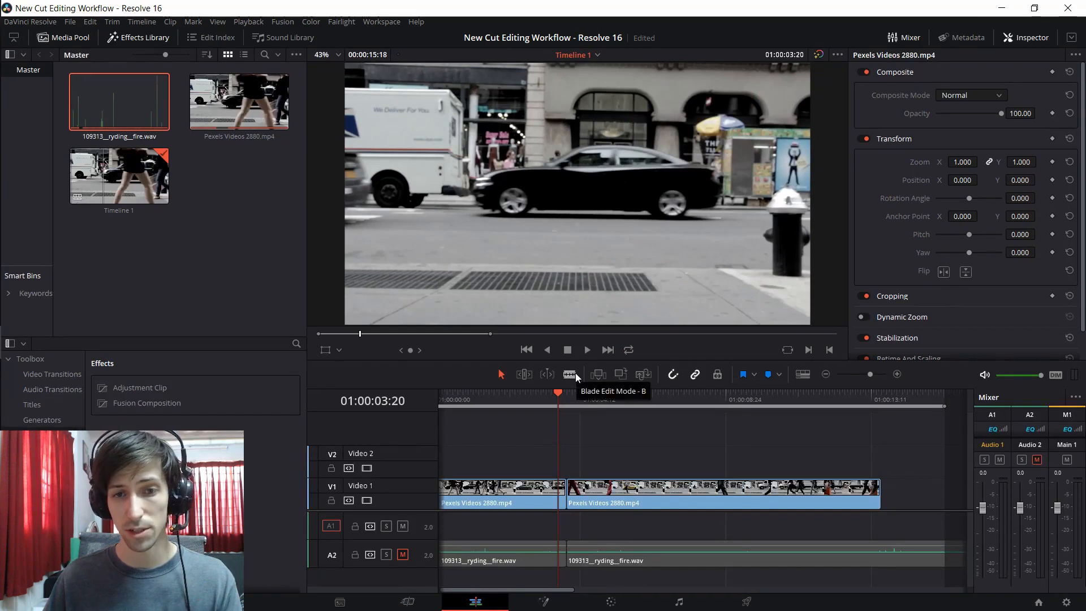
{"action": "left_click", "coordinate": [421, 606]}
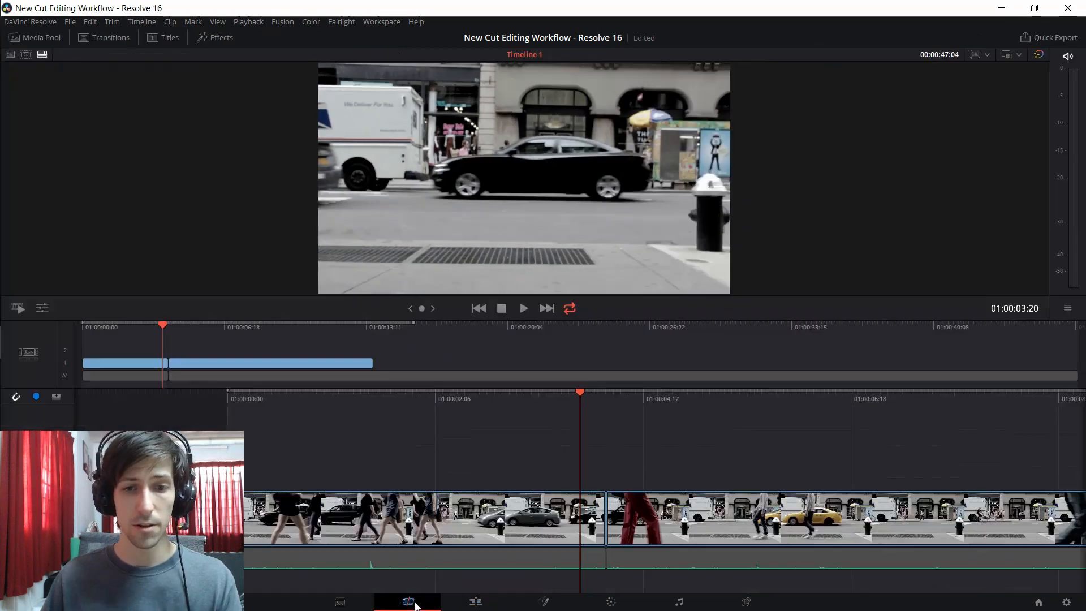
Step: Trim the start of the second street clip past the red trousers to where the man in white shoes and the yellow taxi appear
{"action": "left_click_drag", "start_coordinate": [575, 408], "coordinate": [523, 409]}
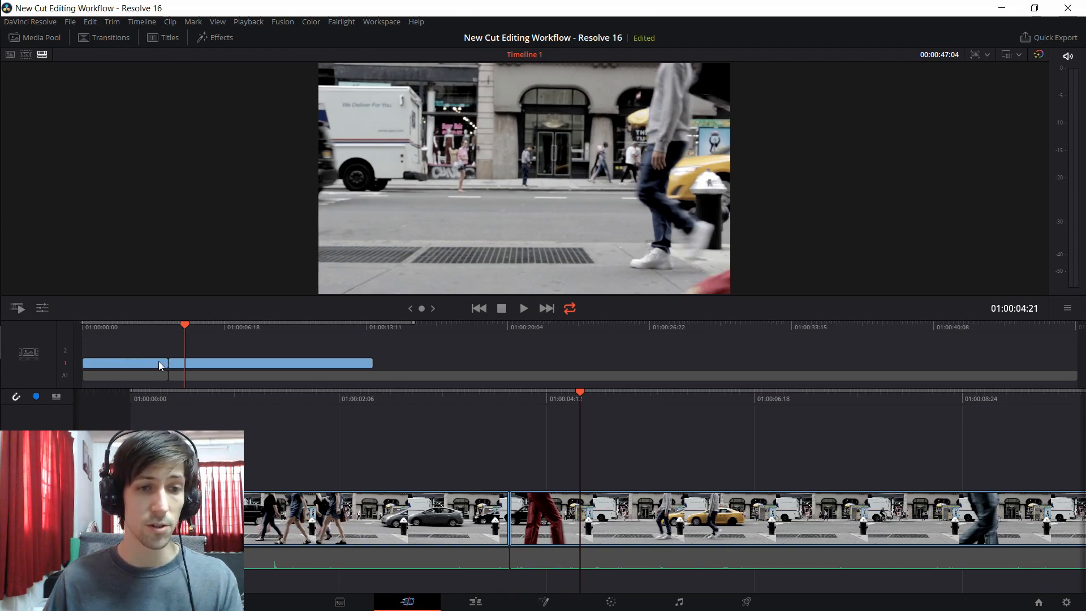
{"action": "scroll", "coordinate": [169, 365], "scroll_direction": "down", "scroll_amount": 1}
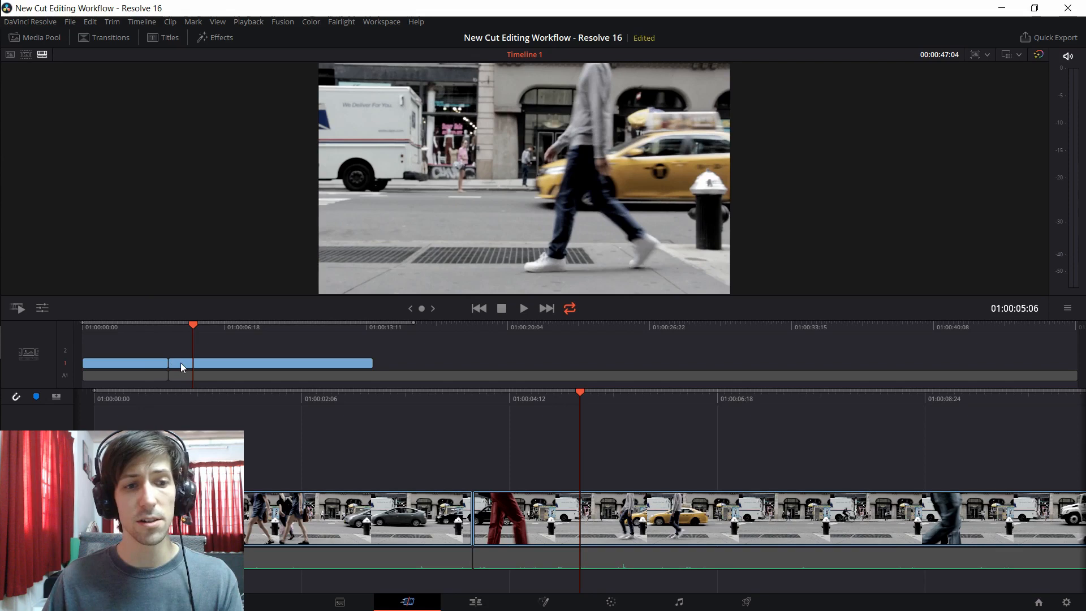
{"action": "mouse_move", "coordinate": [174, 362]}
{"action": "left_mouse_down"}
{"action": "mouse_move", "coordinate": [205, 363]}
{"action": "mouse_move", "coordinate": [182, 363]}
{"action": "left_mouse_up"}
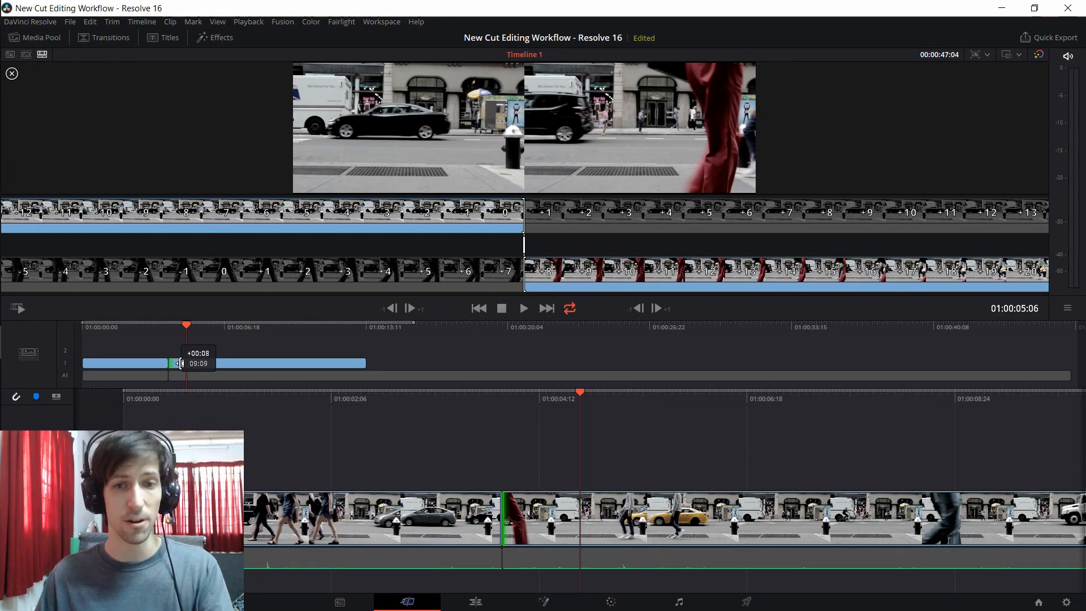
{"action": "mouse_move", "coordinate": [181, 363]}
{"action": "left_mouse_down"}
{"action": "mouse_move", "coordinate": [159, 368]}
{"action": "mouse_move", "coordinate": [211, 365]}
{"action": "mouse_move", "coordinate": [196, 367]}
{"action": "left_mouse_up"}
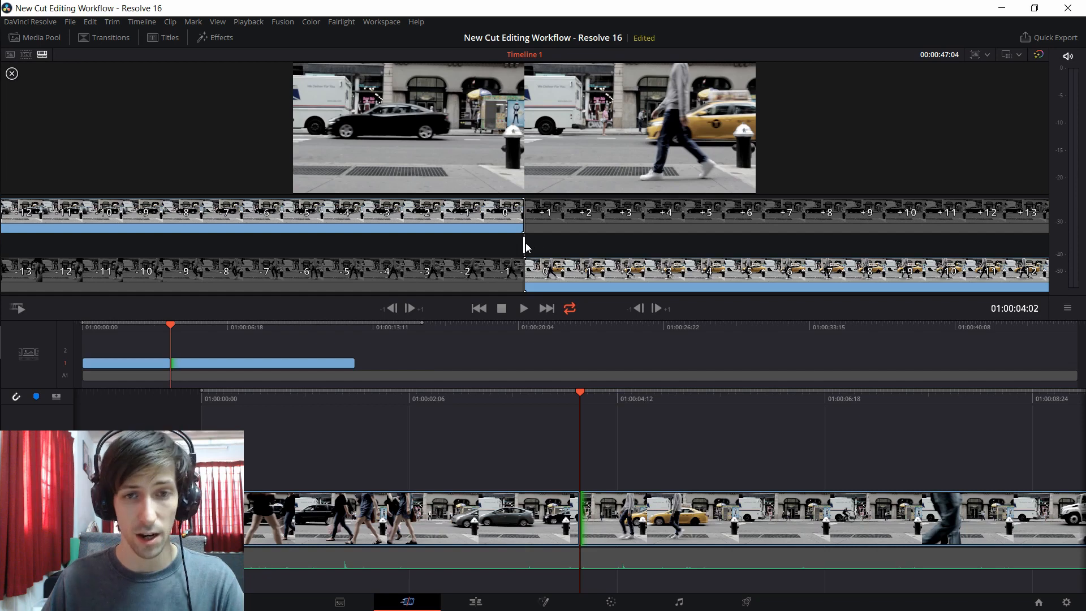
Step: Roll the cut between the two street clips forward, and roll it back to slightly before the audio split
{"action": "left_click_drag", "start_coordinate": [524, 246], "coordinate": [630, 246]}
{"action": "key", "text": "ctrl+z"}
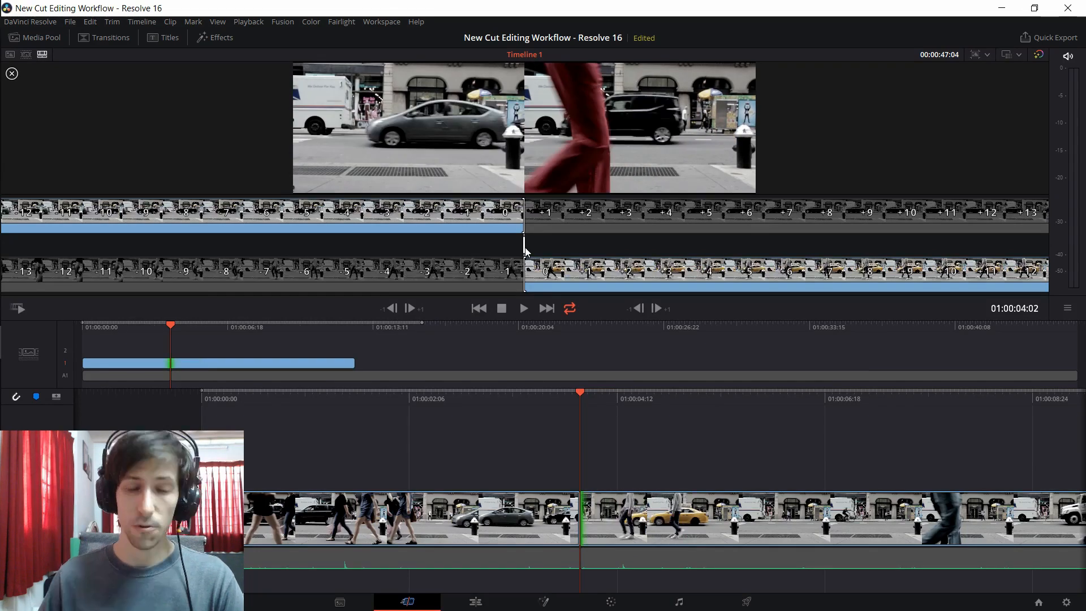
{"action": "left_click_drag", "start_coordinate": [524, 245], "coordinate": [635, 245]}
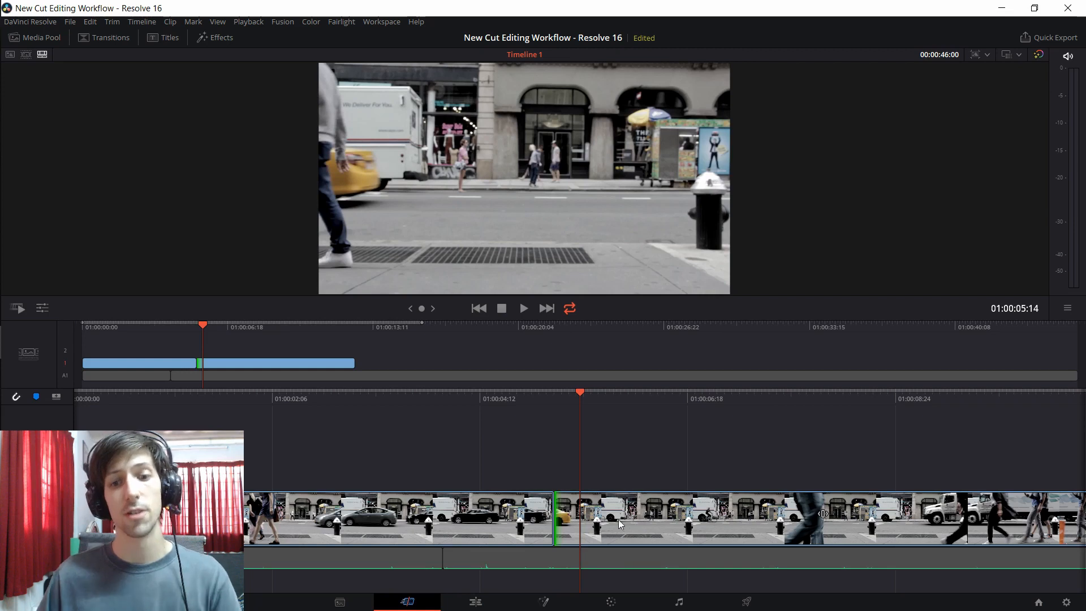
{"action": "mouse_move", "coordinate": [557, 511]}
{"action": "left_mouse_down"}
{"action": "mouse_move", "coordinate": [522, 514]}
{"action": "mouse_move", "coordinate": [539, 513]}
{"action": "left_mouse_up"}
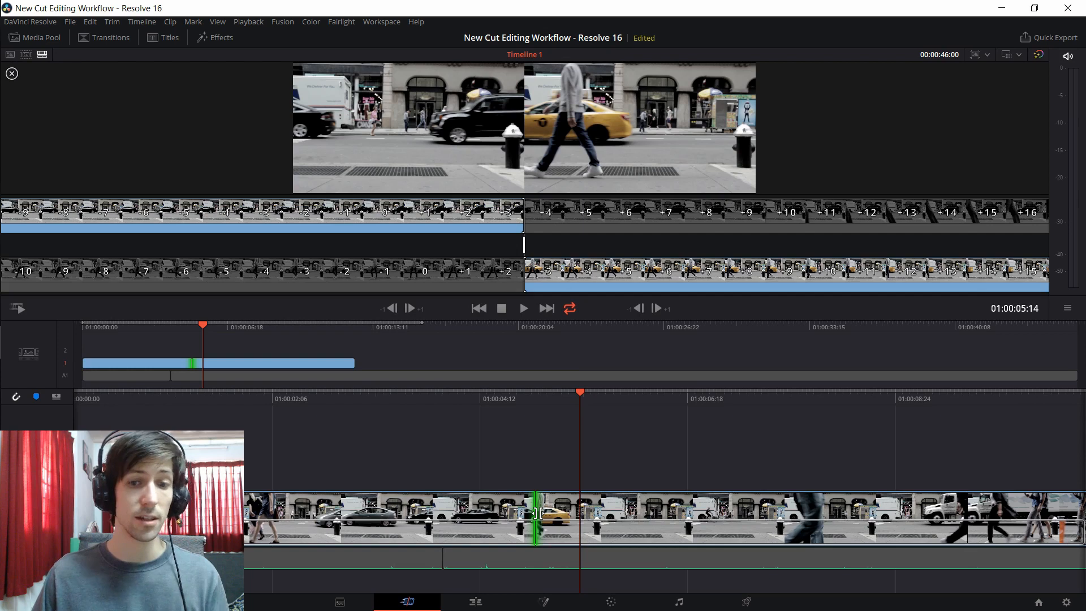
{"action": "left_click_drag", "start_coordinate": [538, 514], "coordinate": [425, 520]}
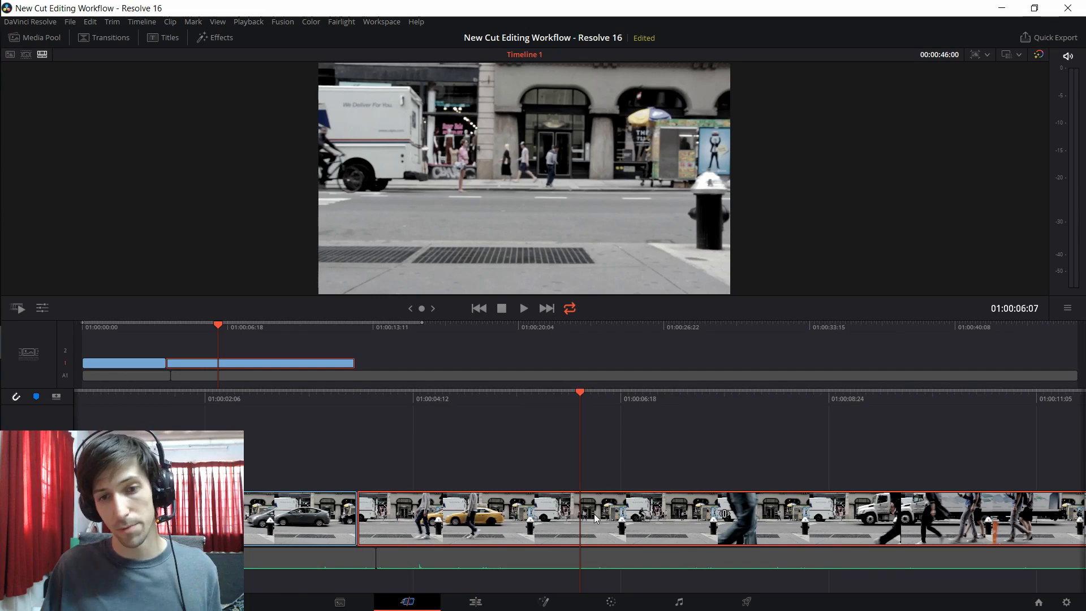
Step: Try splitting the second street clip at 01:00:06:07 and deleting the middle piece, and undo both edits
{"action": "key", "text": "ctrl+b"}
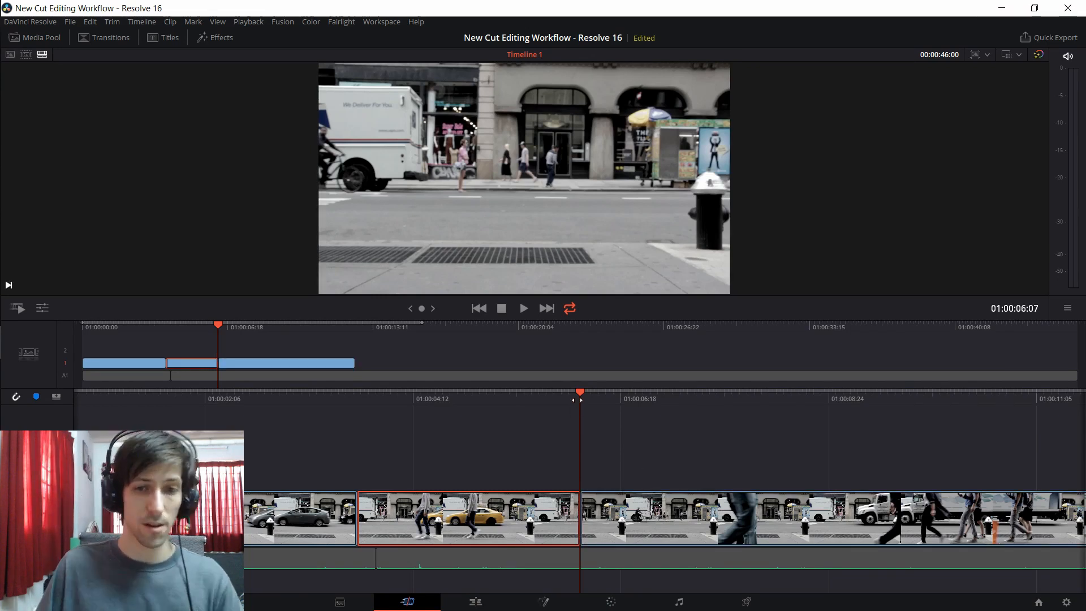
{"action": "left_click", "coordinate": [836, 514]}
{"action": "left_click_drag", "start_coordinate": [583, 396], "coordinate": [694, 408]}
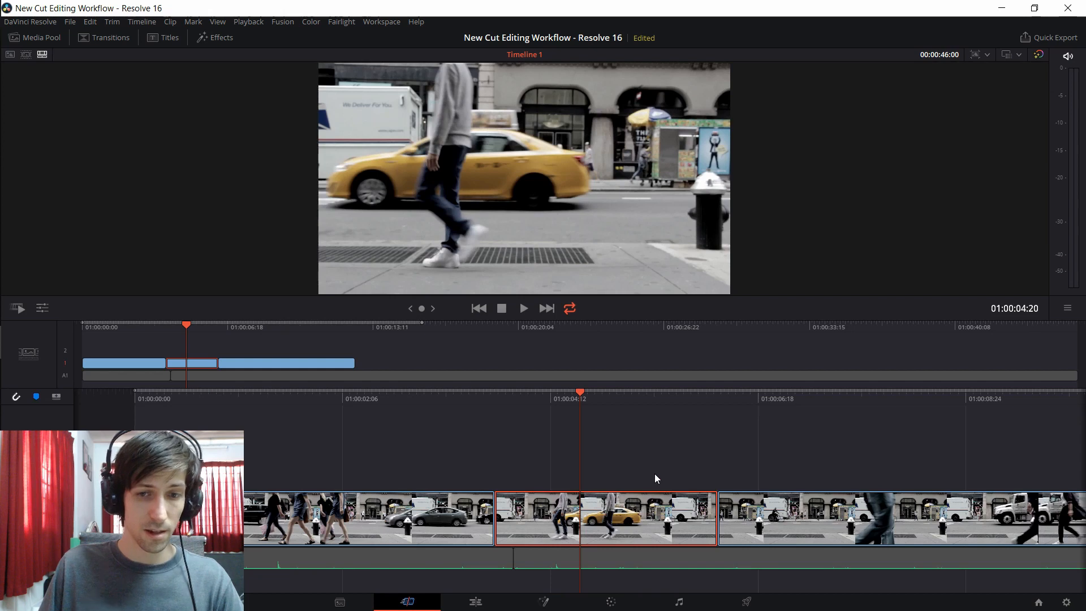
{"action": "key", "text": "Delete"}
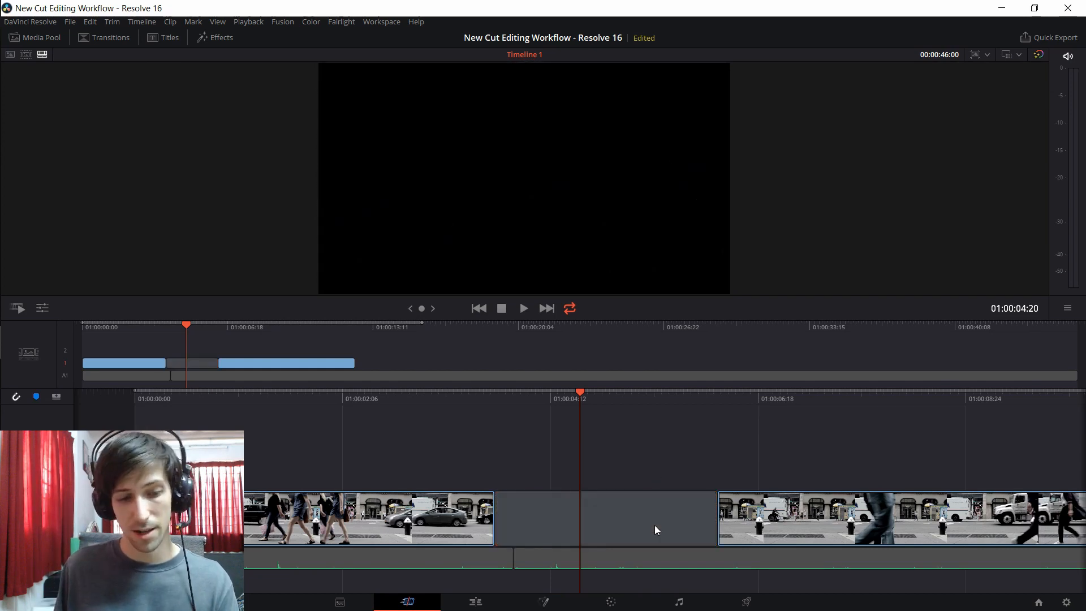
{"action": "key", "text": "ctrl+z"}
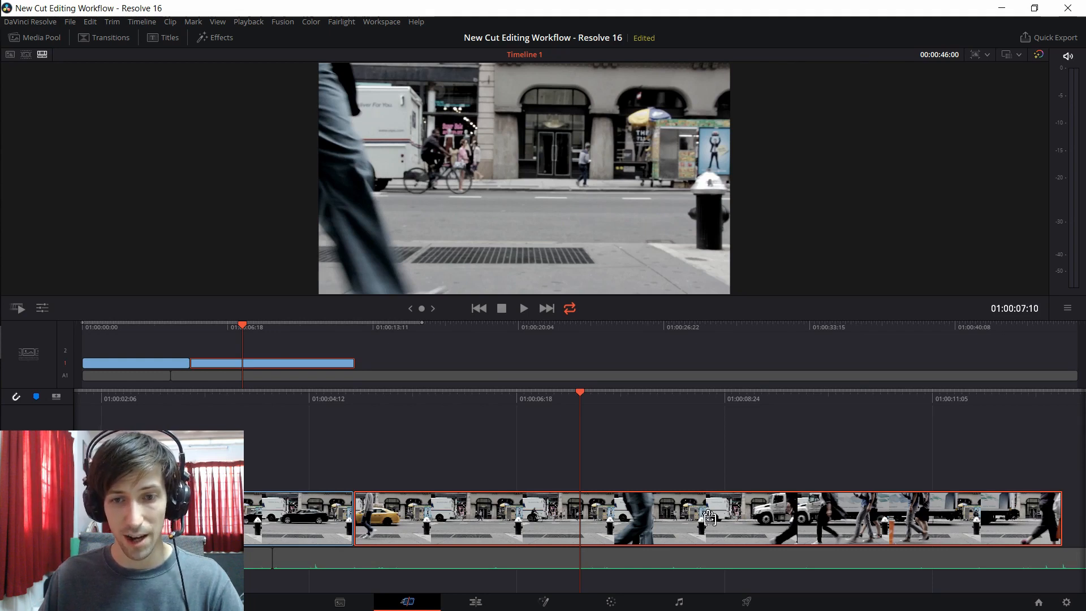
Step: Try to slip the second street clip's footage within its place on the timeline
{"action": "left_click_drag", "start_coordinate": [639, 518], "coordinate": [907, 520]}
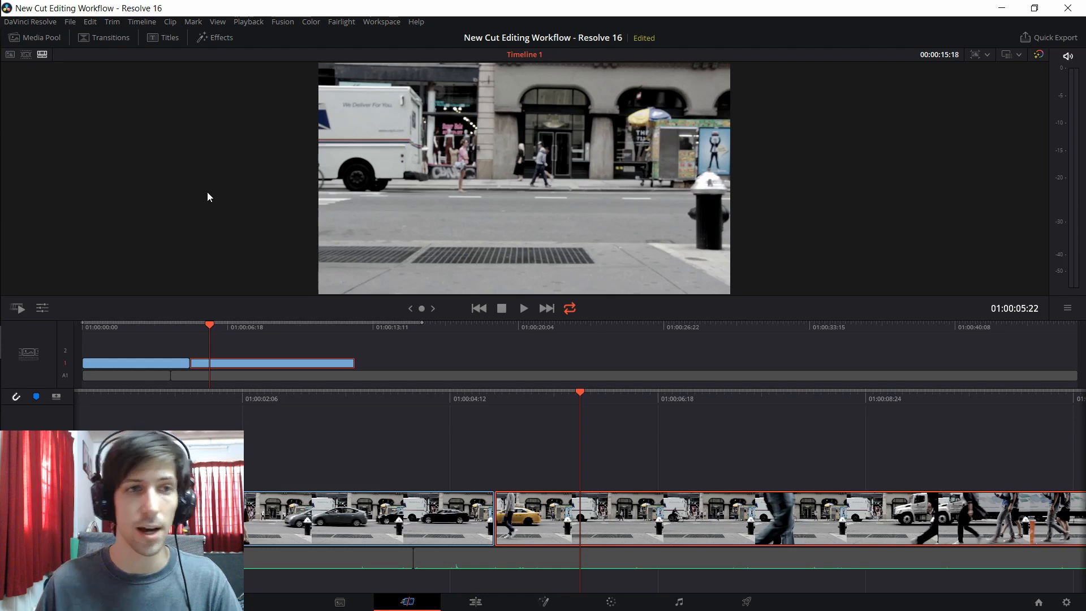
Step: Load Pexels Videos 1535670.mp4 from the media pool and mark a range from 00:00:03:15 to near the end of the clip
{"action": "left_click", "coordinate": [46, 39]}
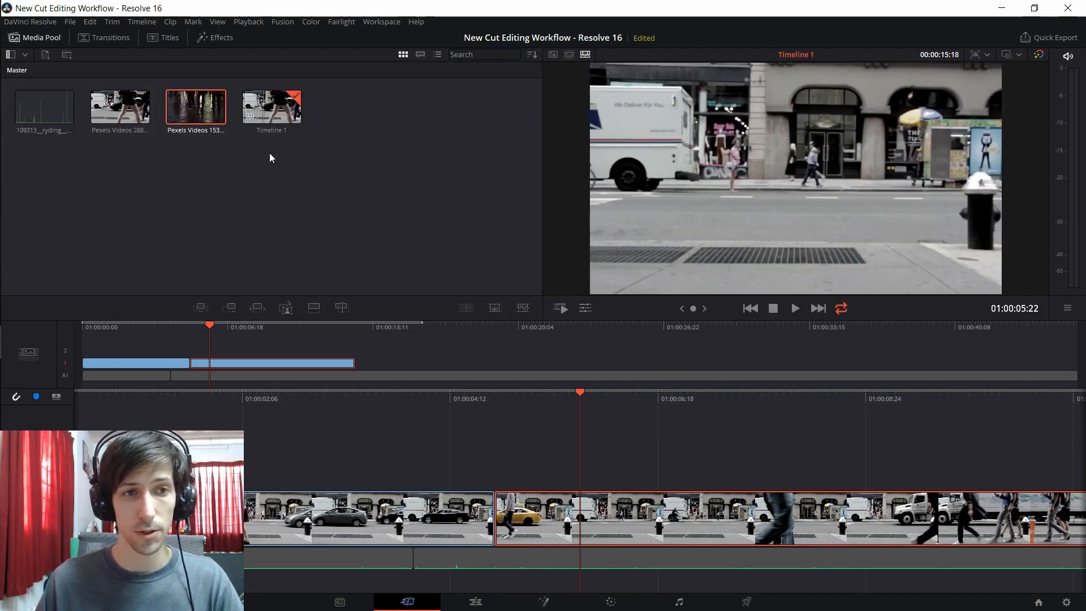
{"action": "double_click", "coordinate": [189, 108]}
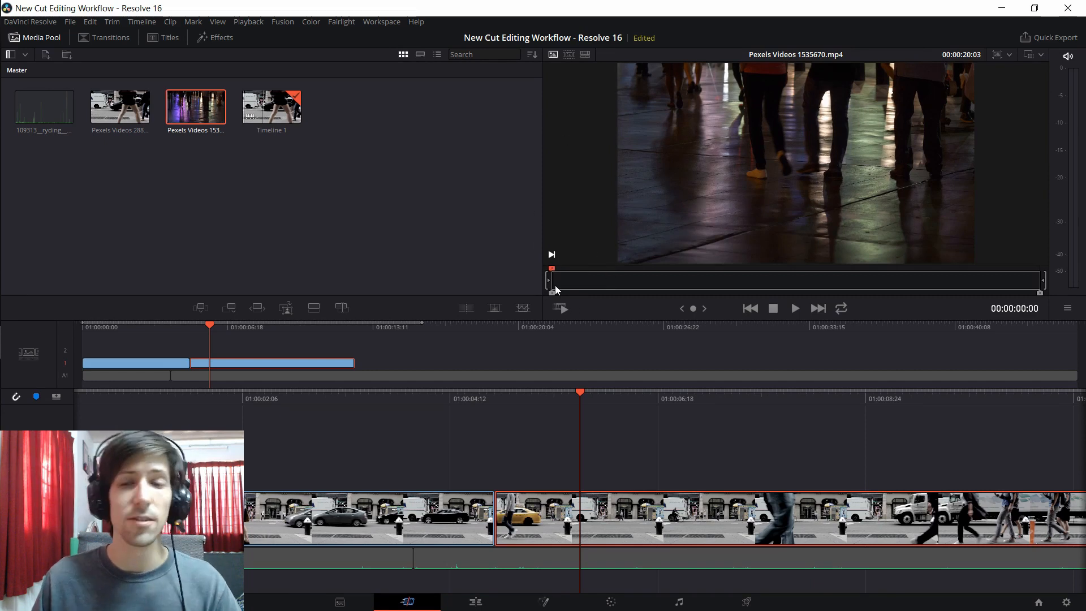
{"action": "left_click_drag", "start_coordinate": [588, 281], "coordinate": [642, 292]}
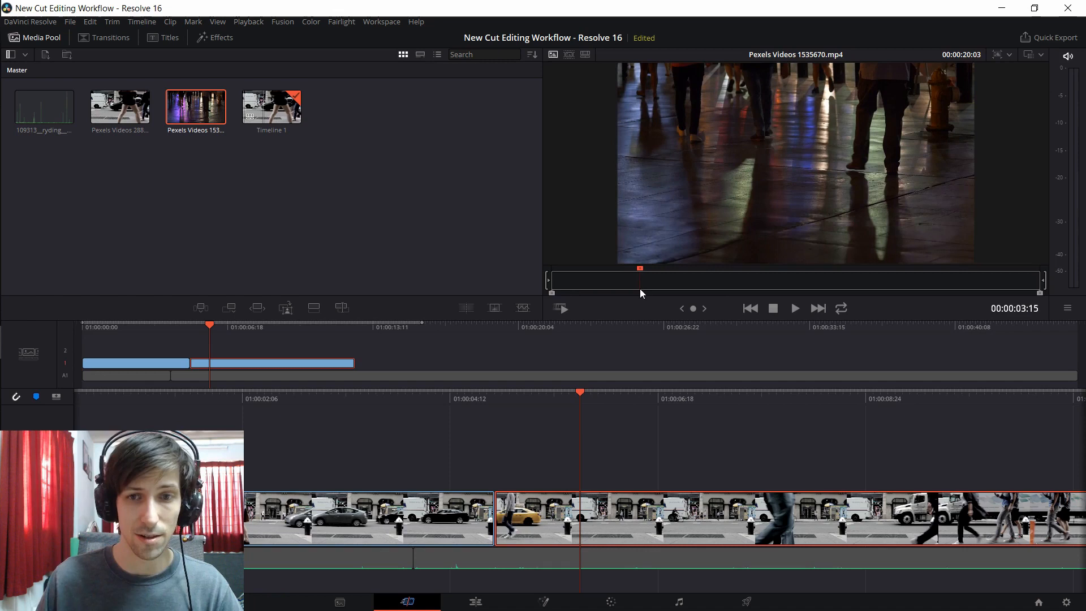
{"action": "key", "text": "i"}
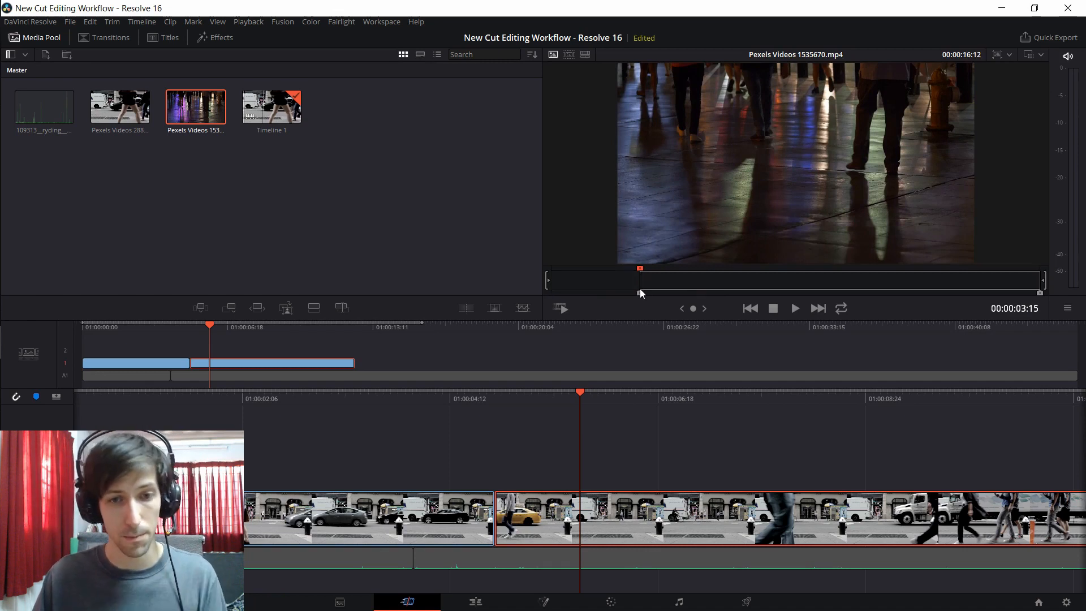
{"action": "left_click_drag", "start_coordinate": [806, 286], "coordinate": [935, 277]}
{"action": "key", "text": "o"}
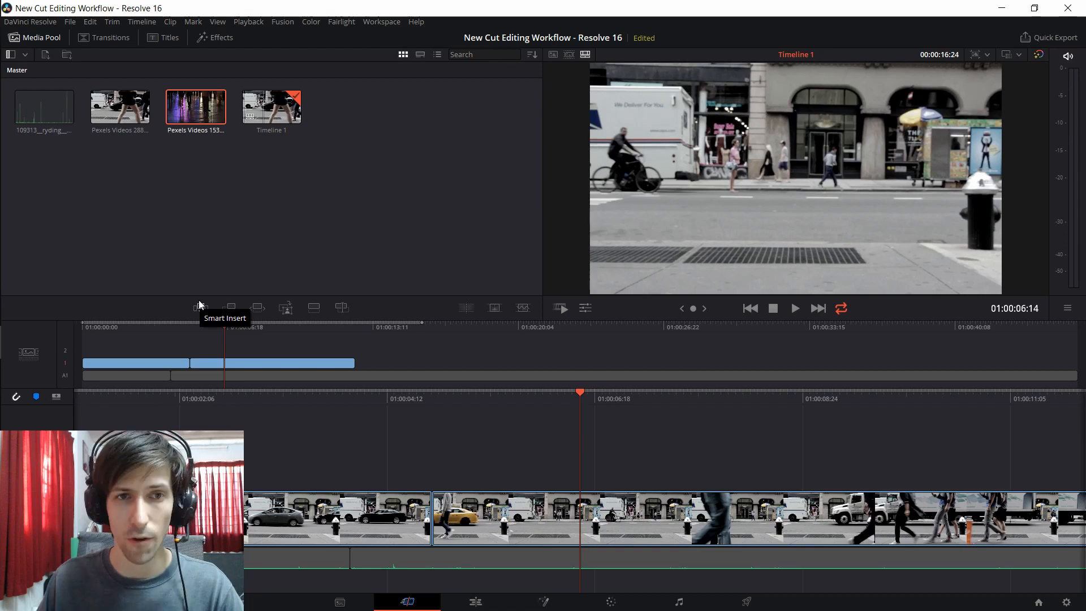
Step: Smart Insert the marked night clip at the start of the timeline and review it
{"action": "left_click", "coordinate": [188, 330]}
{"action": "mouse_move", "coordinate": [188, 330]}
{"action": "left_mouse_down"}
{"action": "mouse_move", "coordinate": [75, 331]}
{"action": "mouse_move", "coordinate": [340, 321]}
{"action": "mouse_move", "coordinate": [189, 325]}
{"action": "left_mouse_up"}
{"action": "left_click", "coordinate": [202, 308]}
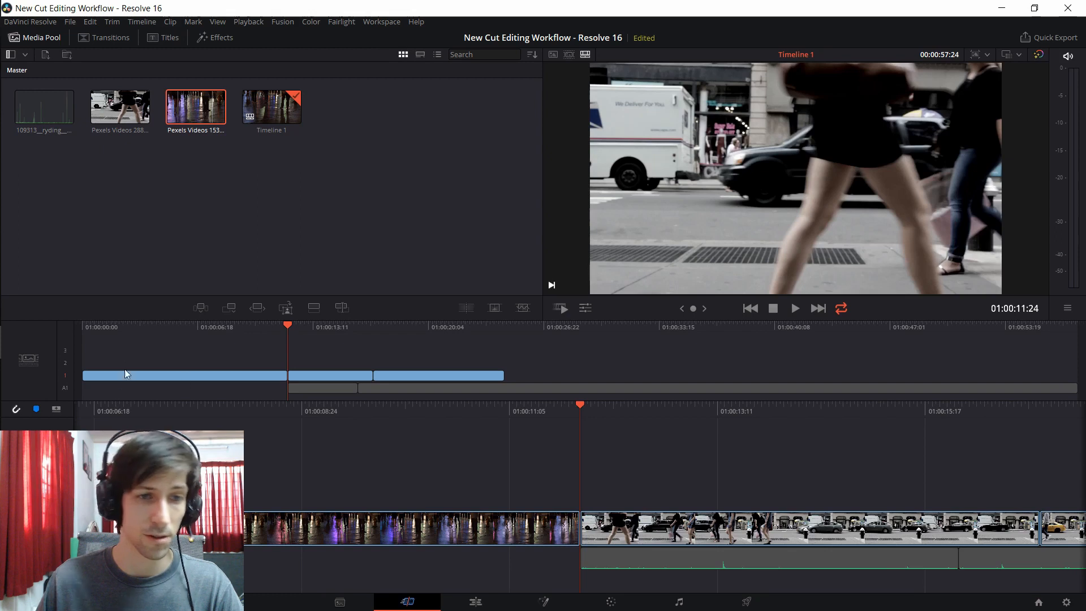
{"action": "left_click_drag", "start_coordinate": [287, 325], "coordinate": [81, 349]}
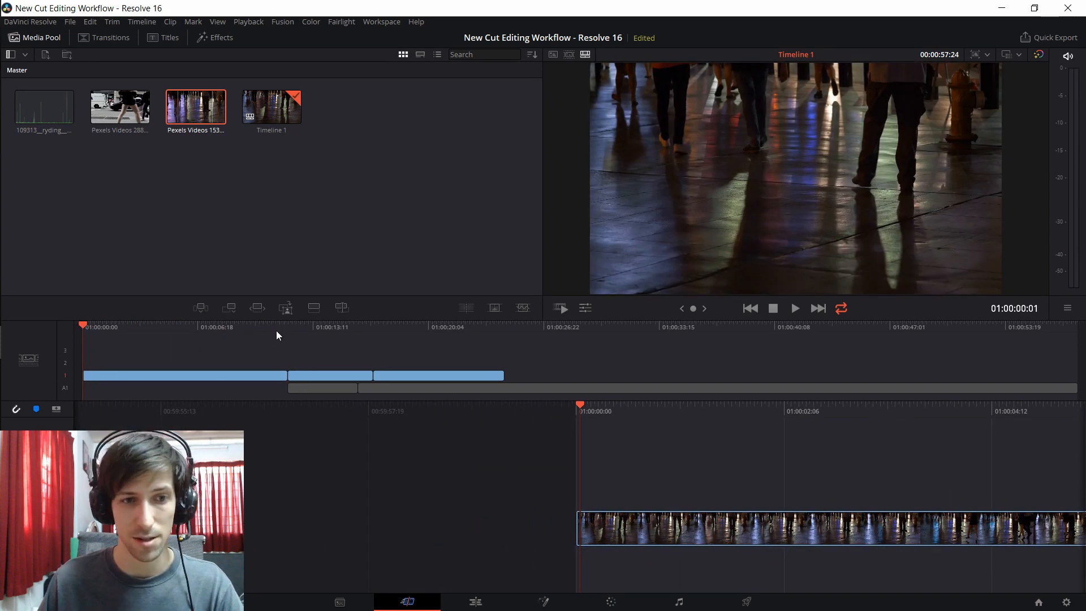
{"action": "left_click_drag", "start_coordinate": [276, 330], "coordinate": [283, 328]}
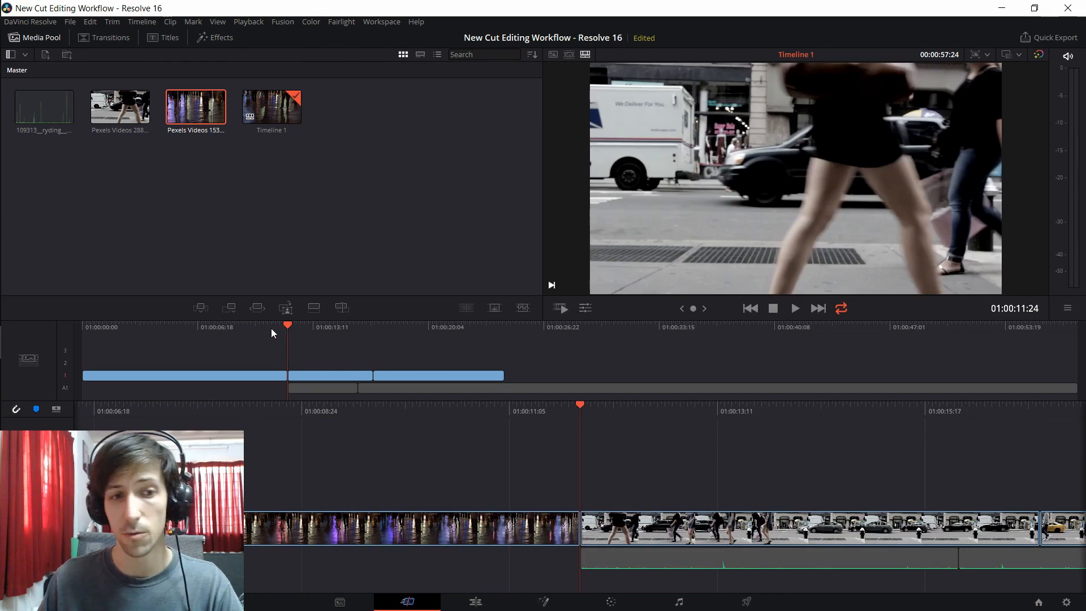
Step: Move the night clip from the start of the timeline to the end, after both street clips, and check the new order
{"action": "left_click", "coordinate": [258, 376]}
{"action": "mouse_move", "coordinate": [240, 375]}
{"action": "left_mouse_down"}
{"action": "mouse_move", "coordinate": [415, 352]}
{"action": "mouse_move", "coordinate": [252, 362]}
{"action": "left_mouse_up"}
{"action": "left_click_drag", "start_coordinate": [160, 378], "coordinate": [568, 375]}
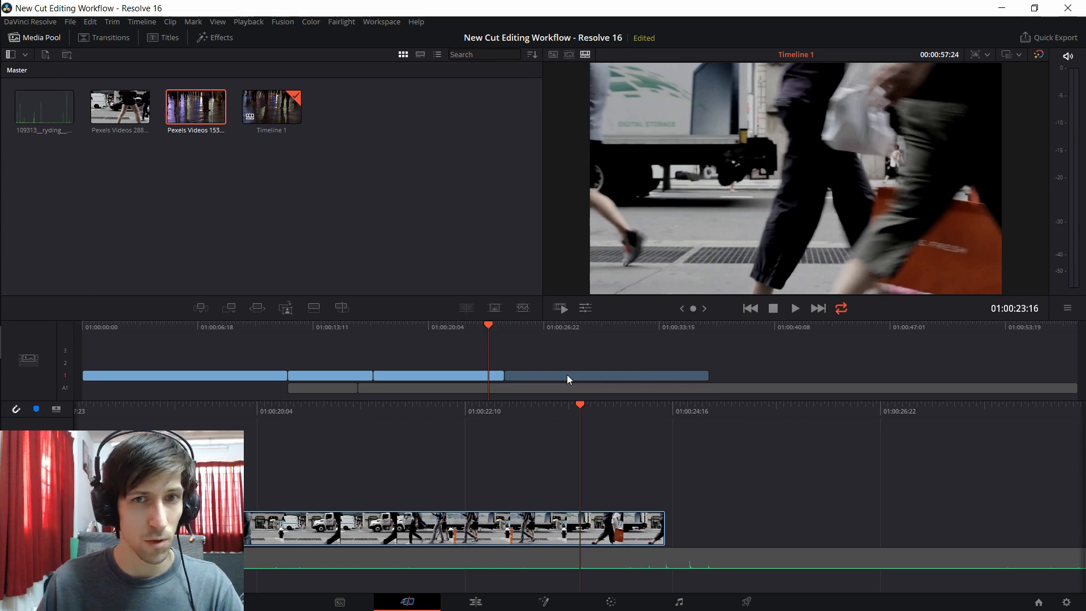
{"action": "left_click_drag", "start_coordinate": [567, 374], "coordinate": [567, 376]}
{"action": "left_click_drag", "start_coordinate": [359, 328], "coordinate": [302, 330]}
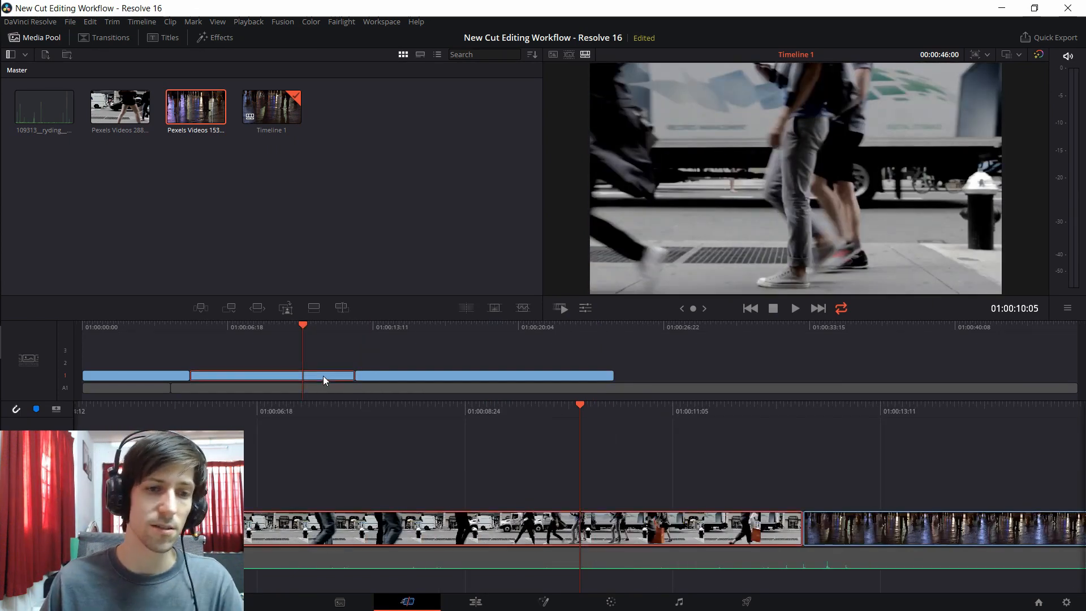
Step: Move the second street clip to the end so the night clip sits between the street clips, and review the sequence
{"action": "left_click", "coordinate": [262, 377]}
{"action": "left_click_drag", "start_coordinate": [262, 378], "coordinate": [633, 375]}
{"action": "left_click", "coordinate": [223, 376]}
{"action": "left_click_drag", "start_coordinate": [358, 328], "coordinate": [334, 329]}
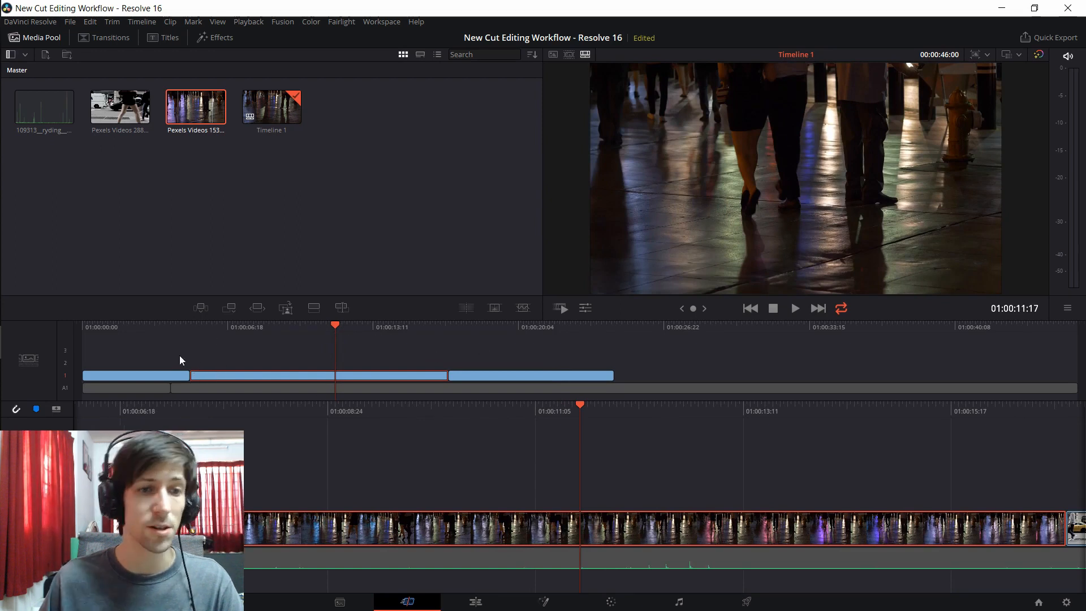
{"action": "left_click_drag", "start_coordinate": [443, 328], "coordinate": [413, 326]}
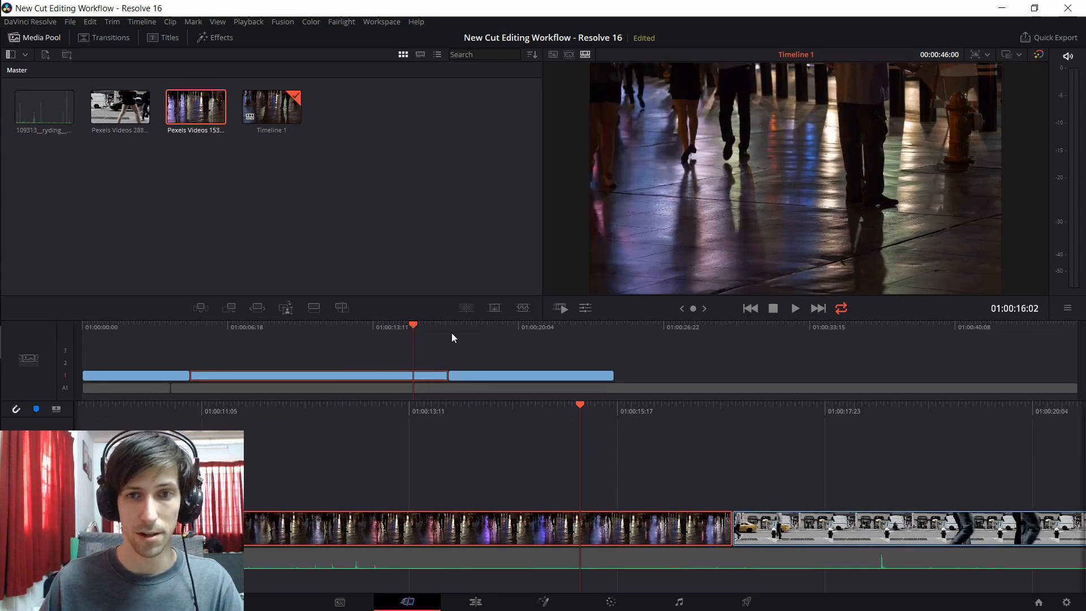
{"action": "left_click", "coordinate": [432, 326]}
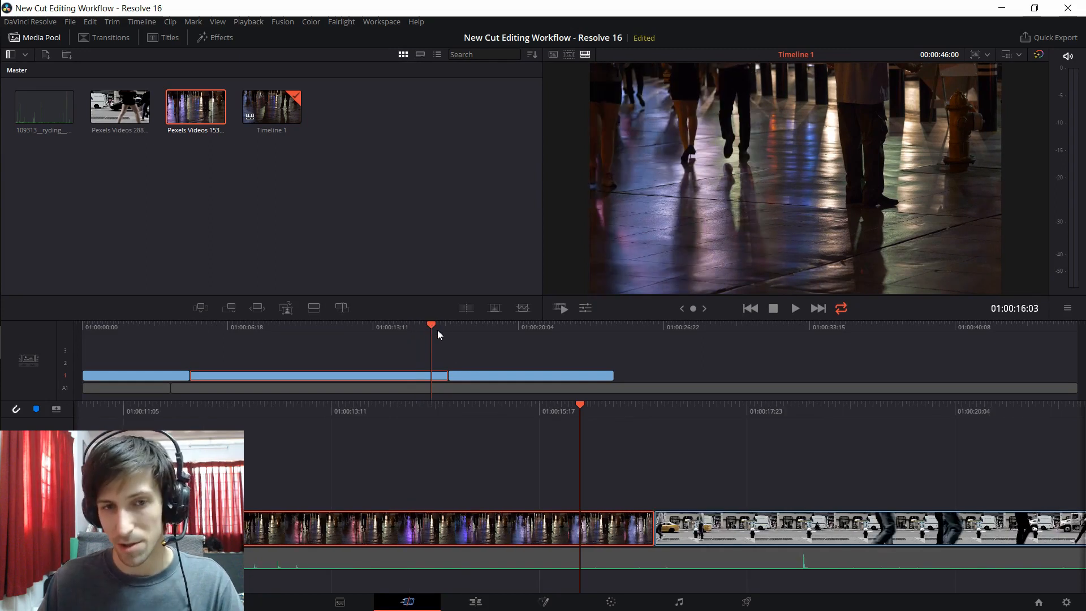
{"action": "left_click", "coordinate": [462, 343]}
{"action": "left_click_drag", "start_coordinate": [444, 327], "coordinate": [321, 329]}
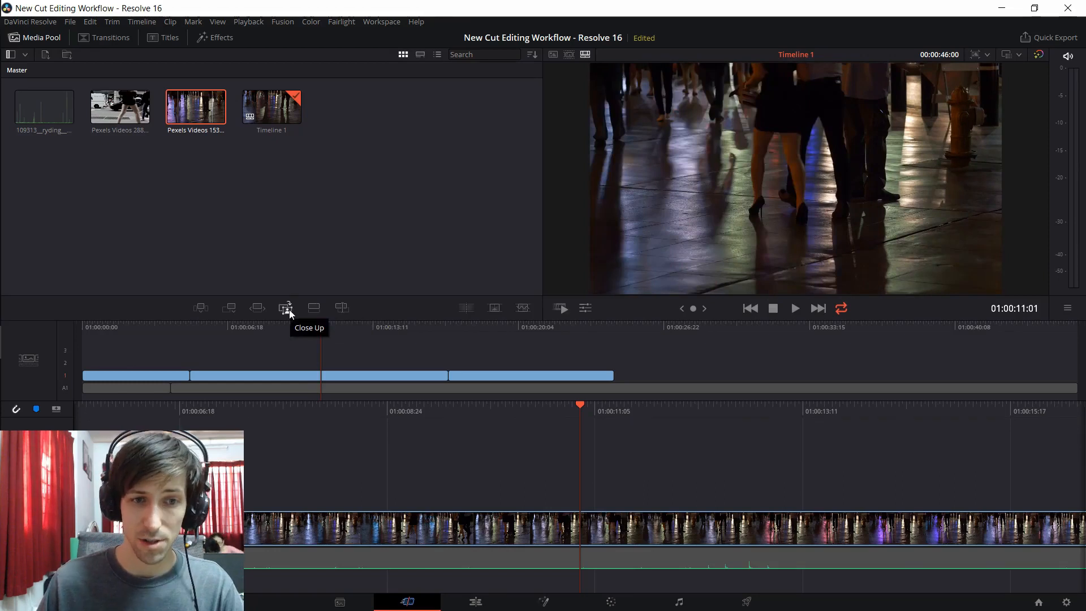
Step: Mark a 3:10 range of Pexels Videos 2880.mp4 ending at 00:00:07:04 and place it on track 2 above the night clip as a Close Up
{"action": "left_click", "coordinate": [301, 324]}
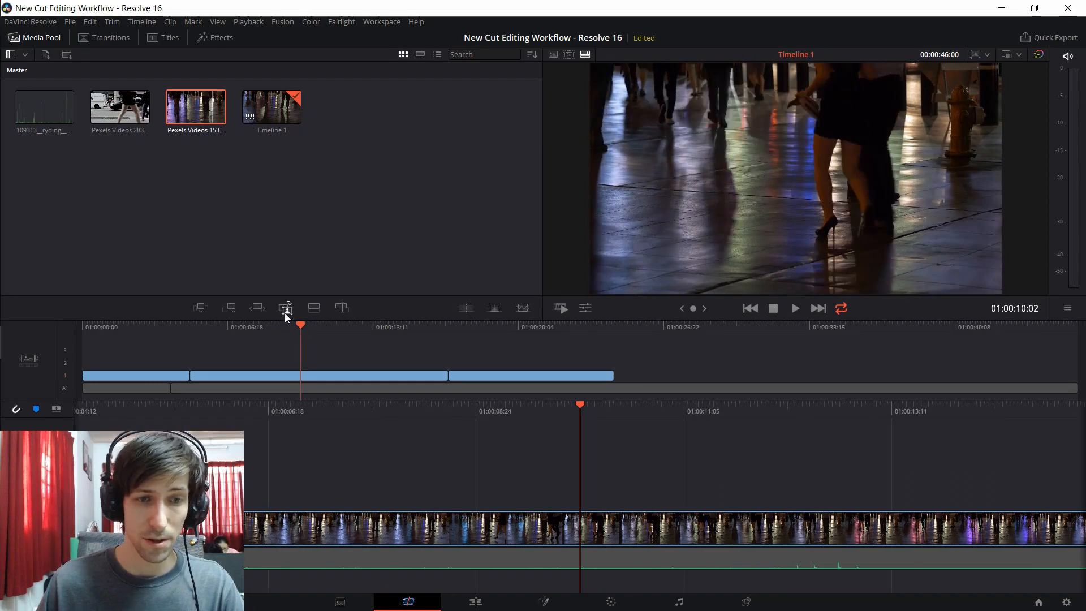
{"action": "left_click", "coordinate": [108, 102]}
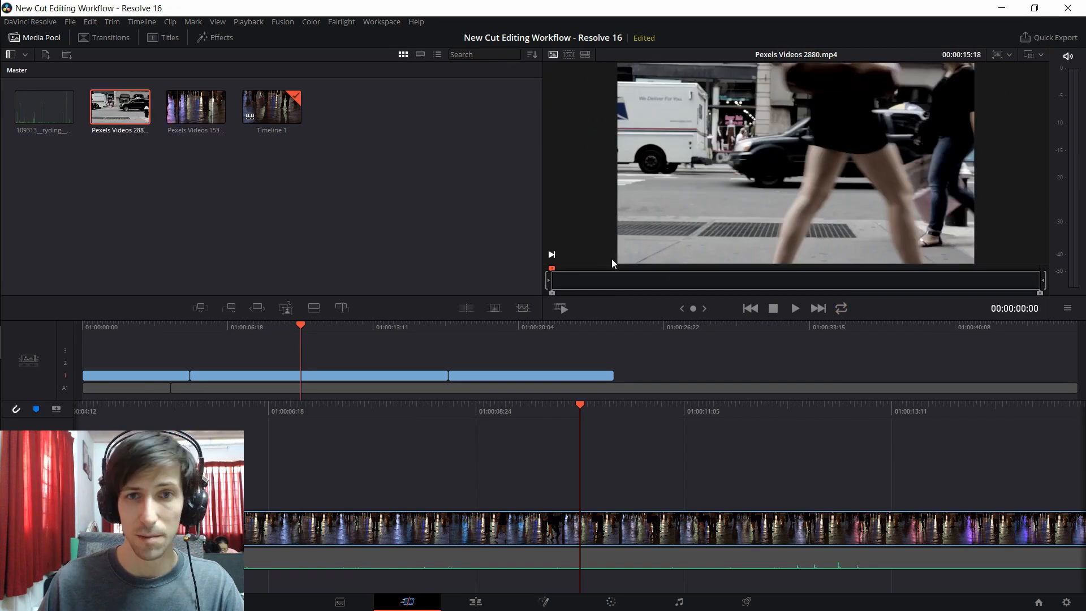
{"action": "left_click", "coordinate": [670, 281]}
{"action": "key", "text": "i"}
{"action": "left_click", "coordinate": [776, 281]}
{"action": "key", "text": "o"}
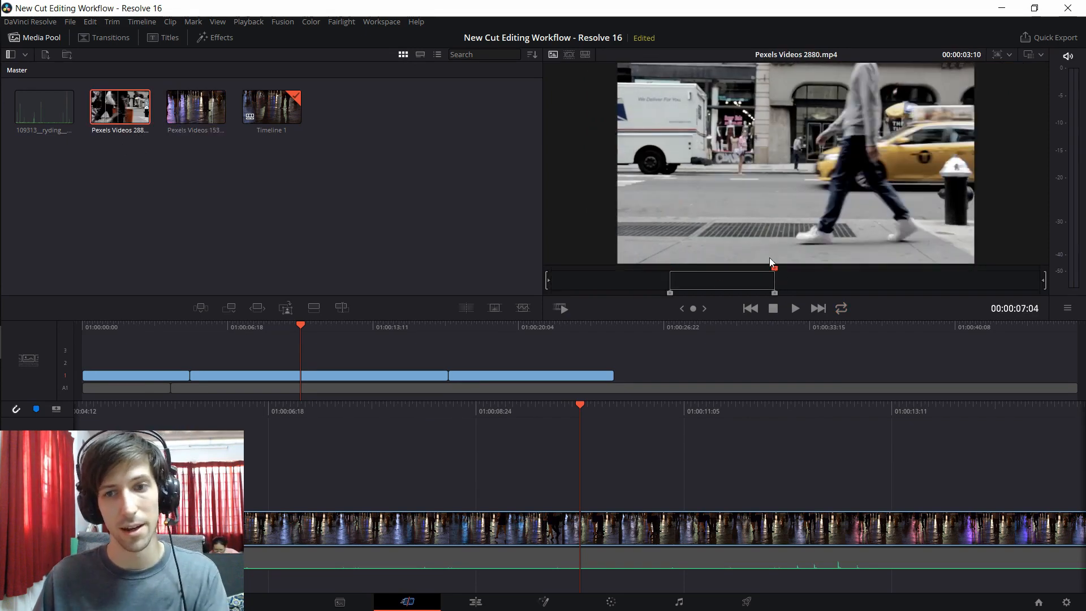
{"action": "left_click", "coordinate": [285, 310]}
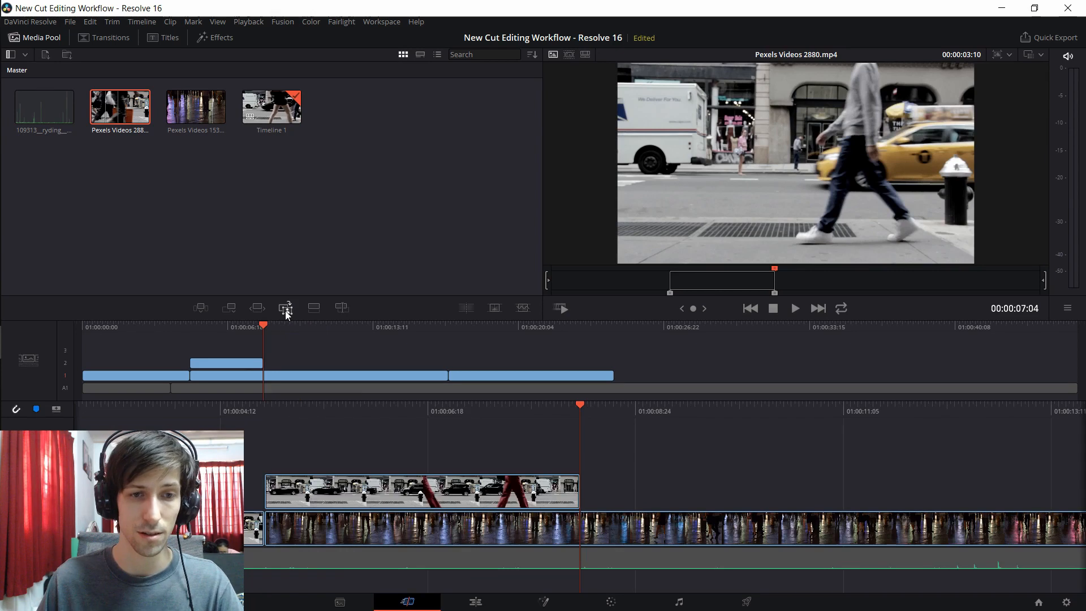
Step: Review the close-up clip on track 2 and move it further along the night clip to start at about 01:00:12
{"action": "left_click", "coordinate": [220, 327]}
{"action": "left_click_drag", "start_coordinate": [218, 327], "coordinate": [395, 362]}
{"action": "left_click", "coordinate": [237, 366]}
{"action": "left_click", "coordinate": [362, 325]}
{"action": "left_click_drag", "start_coordinate": [362, 326], "coordinate": [355, 330]}
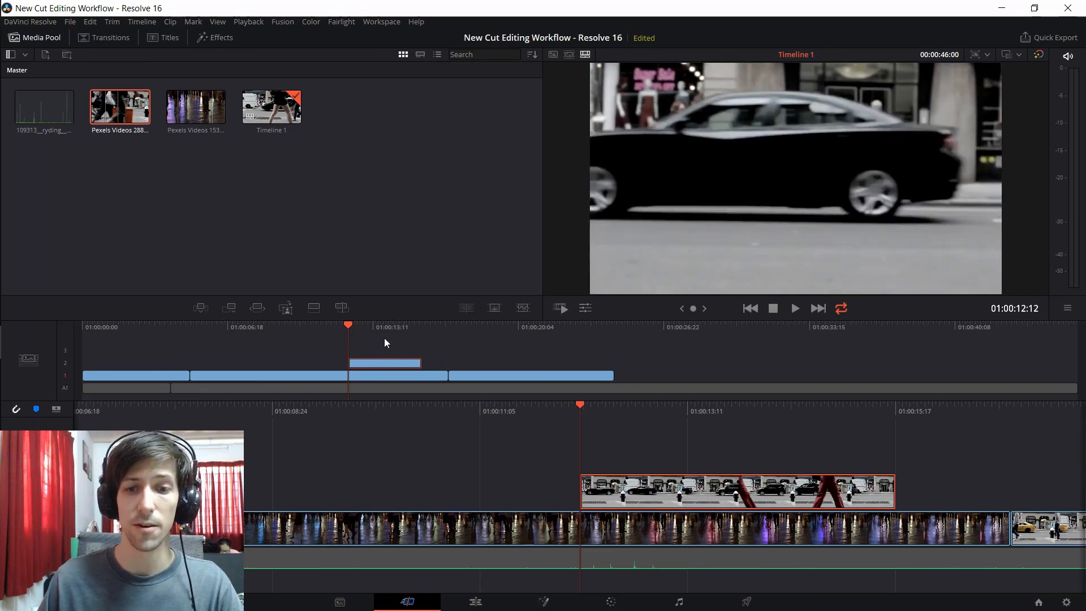
{"action": "mouse_move", "coordinate": [670, 496]}
{"action": "left_mouse_down"}
{"action": "mouse_move", "coordinate": [625, 495]}
{"action": "mouse_move", "coordinate": [650, 492]}
{"action": "left_mouse_up"}
Step: Append the marked street range to the end of track 1, and delete the appended clip
{"action": "left_click_drag", "start_coordinate": [557, 408], "coordinate": [525, 403]}
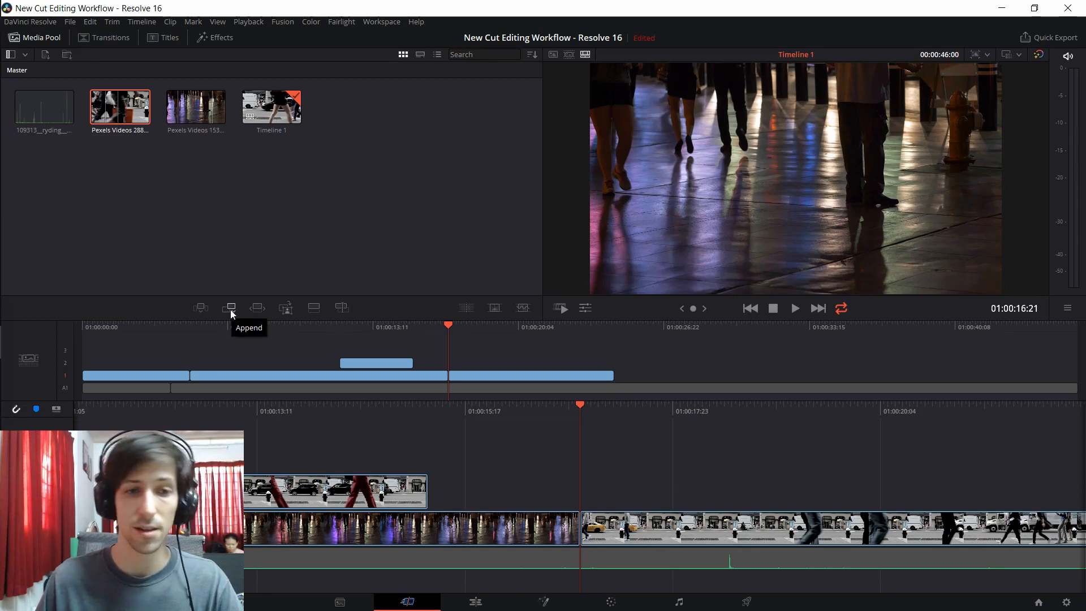
{"action": "left_click", "coordinate": [231, 312]}
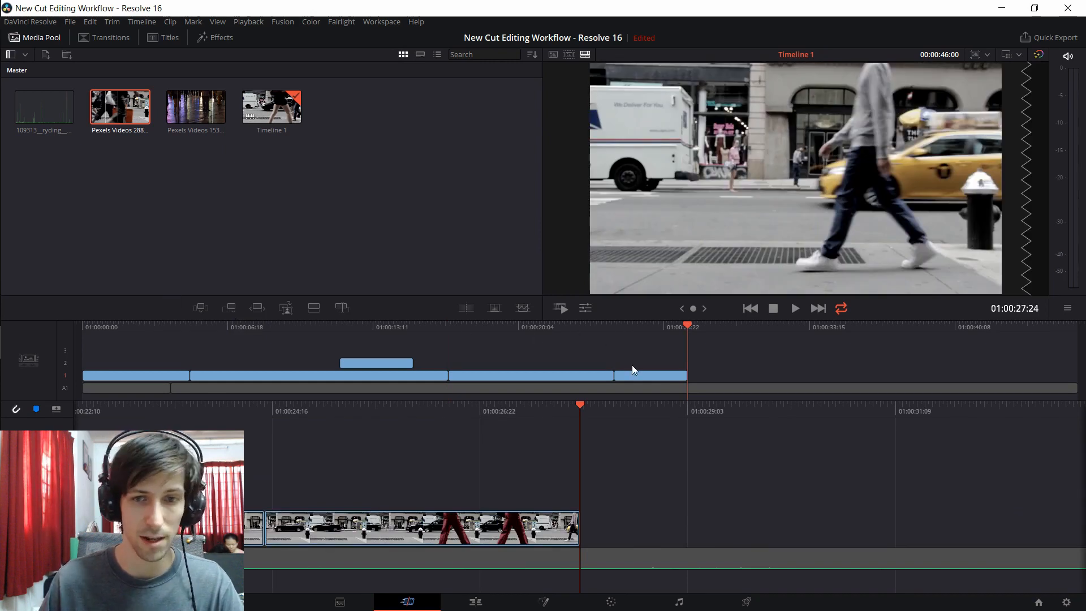
{"action": "key", "text": "Delete"}
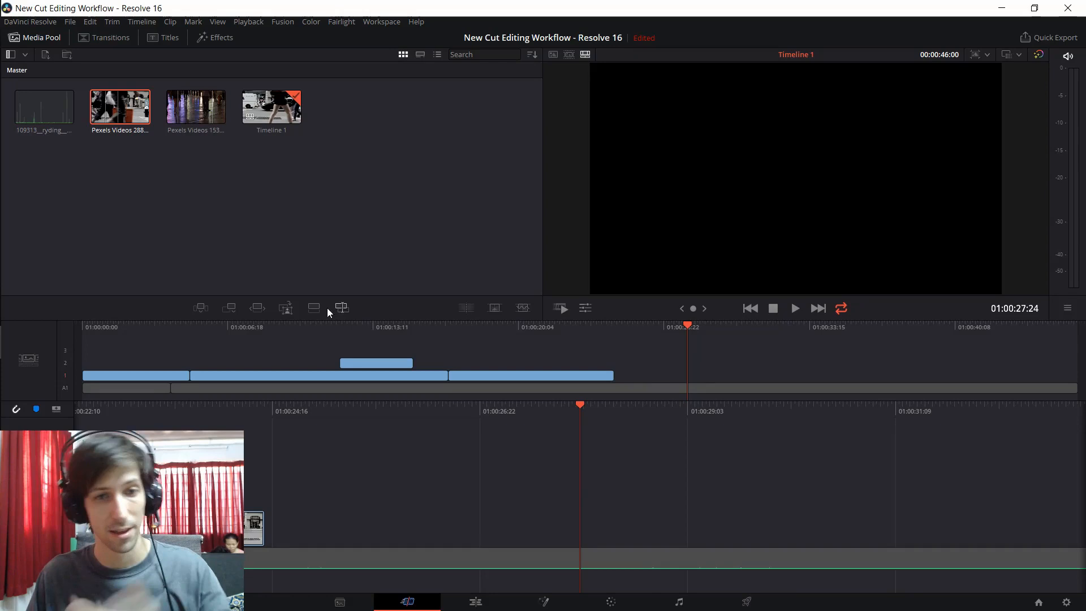
Step: Add a Dissolve transition at the cut between the night clip and the last street clip, and play through it
{"action": "left_click_drag", "start_coordinate": [496, 336], "coordinate": [449, 335]}
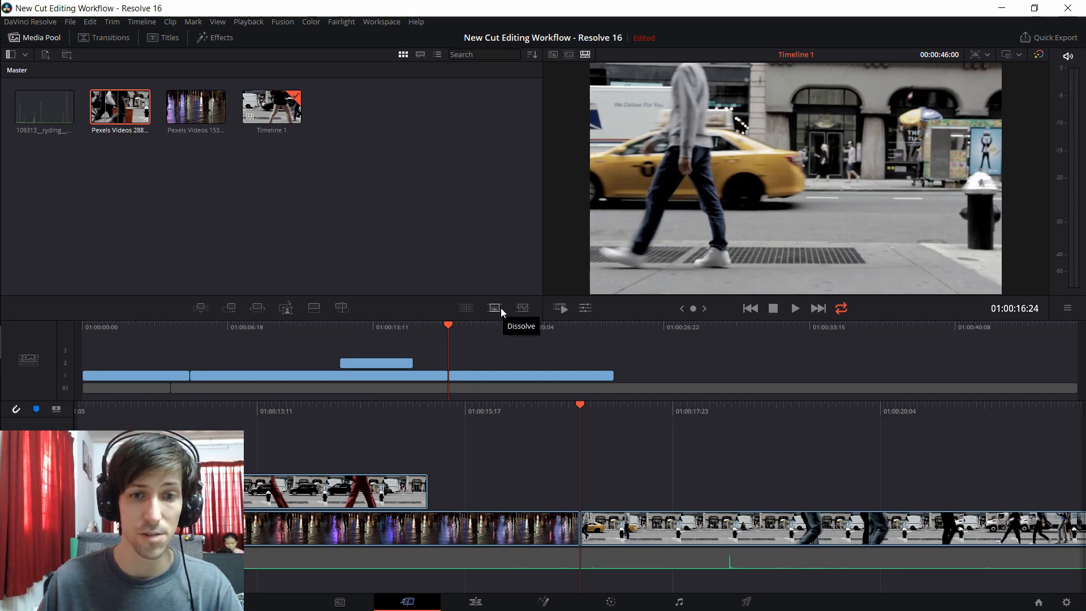
{"action": "left_click", "coordinate": [501, 310]}
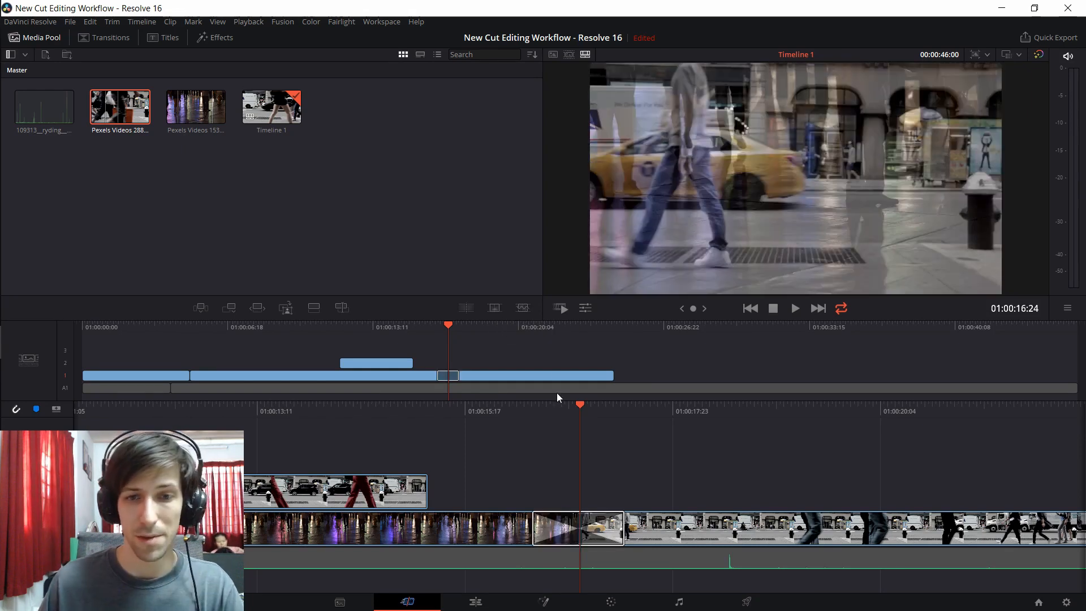
{"action": "left_click_drag", "start_coordinate": [520, 414], "coordinate": [580, 415]}
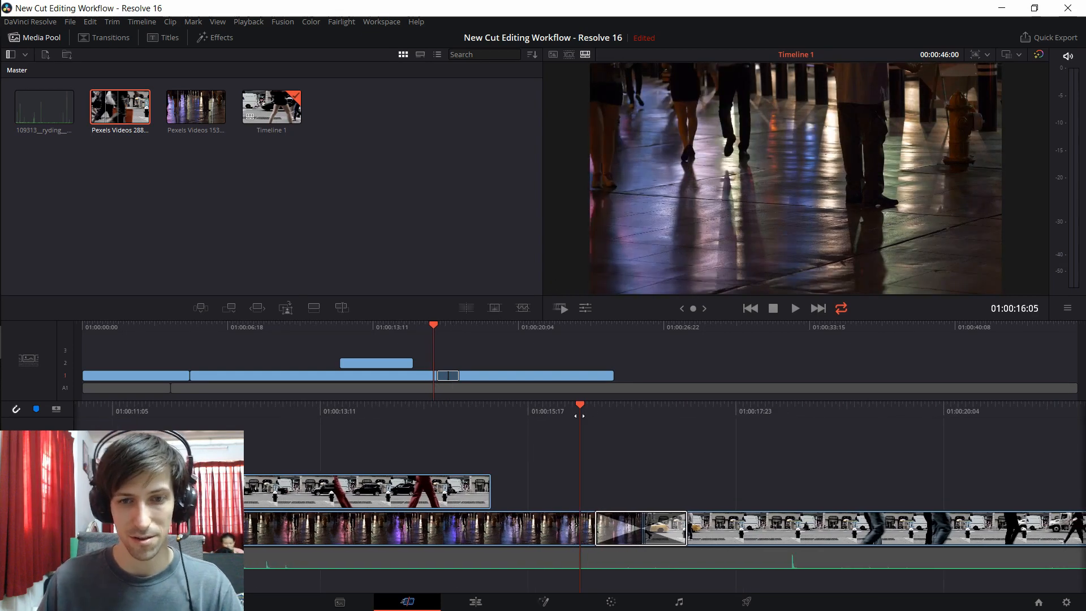
{"action": "key", "text": "space"}
{"action": "key", "text": "space"}
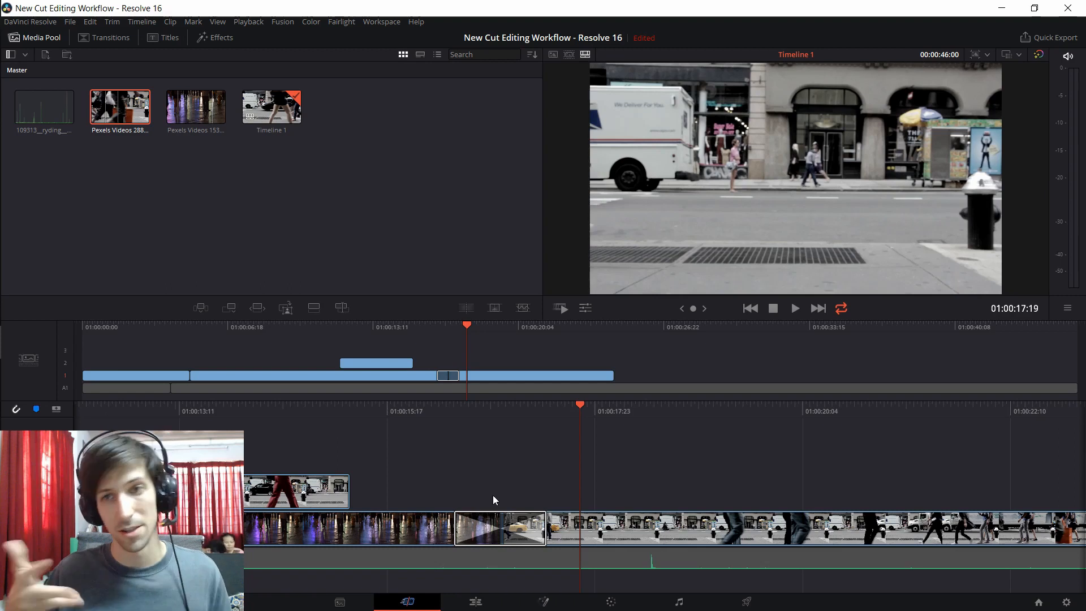
Step: Add a Smooth Cut transition between the first street clip and the night clip, and play through it
{"action": "left_click_drag", "start_coordinate": [396, 326], "coordinate": [191, 337]}
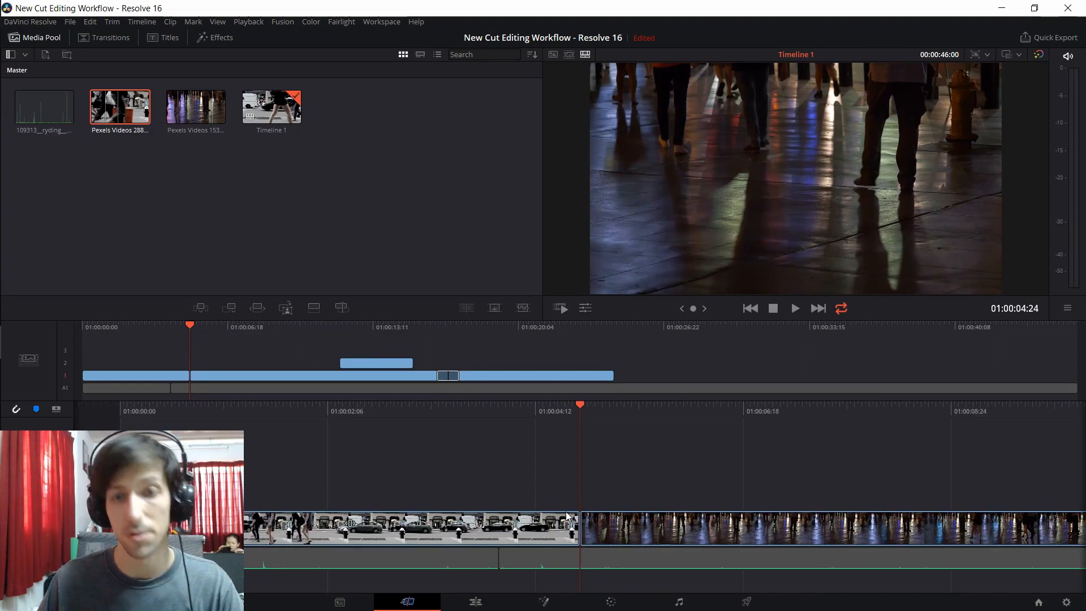
{"action": "left_click", "coordinate": [524, 311]}
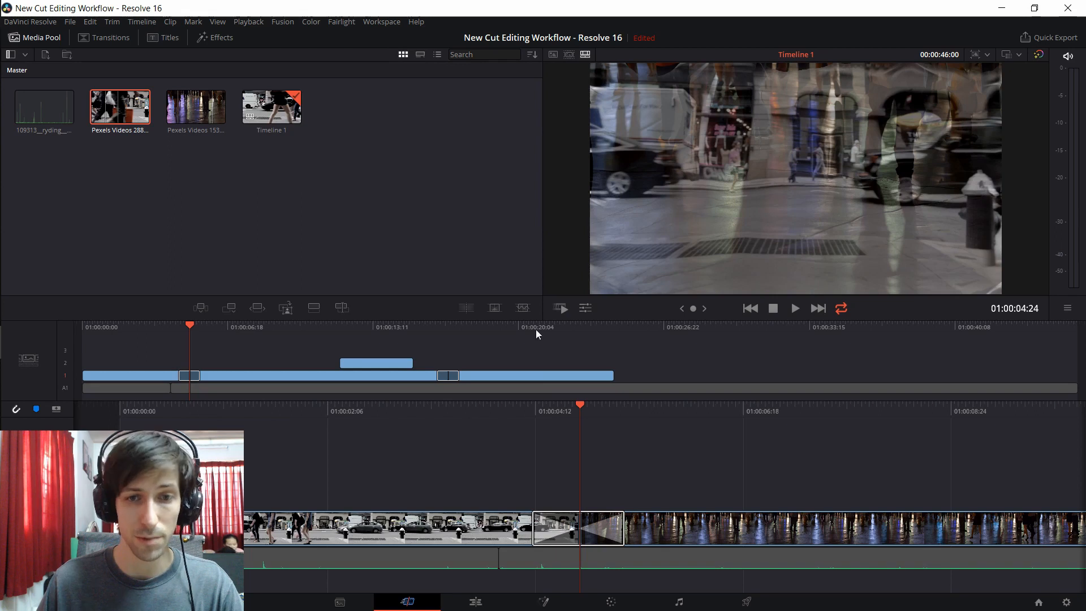
{"action": "left_click_drag", "start_coordinate": [605, 412], "coordinate": [620, 410]}
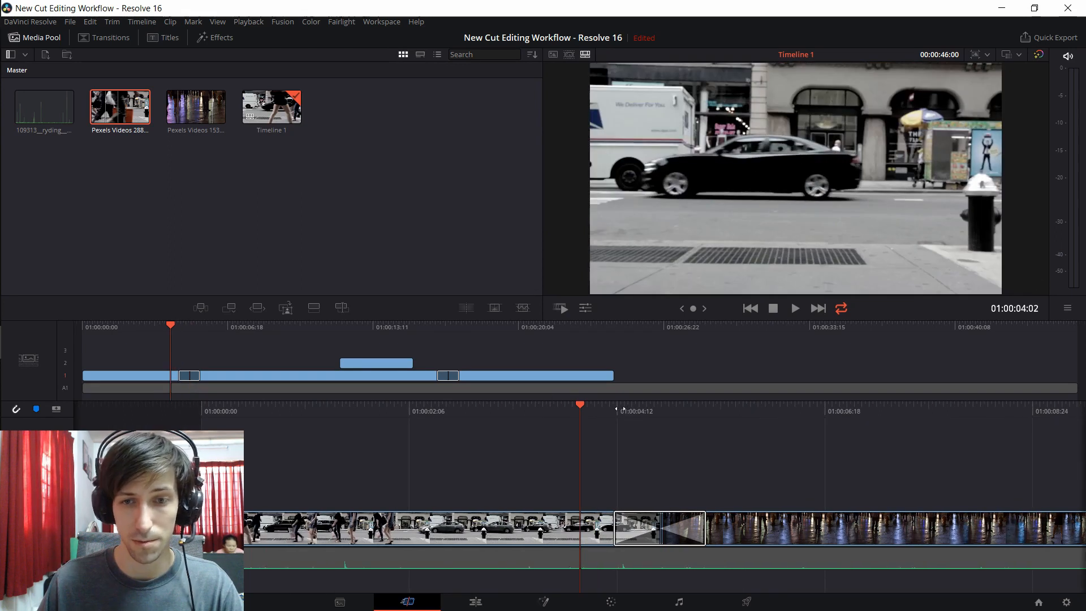
{"action": "key", "text": "space"}
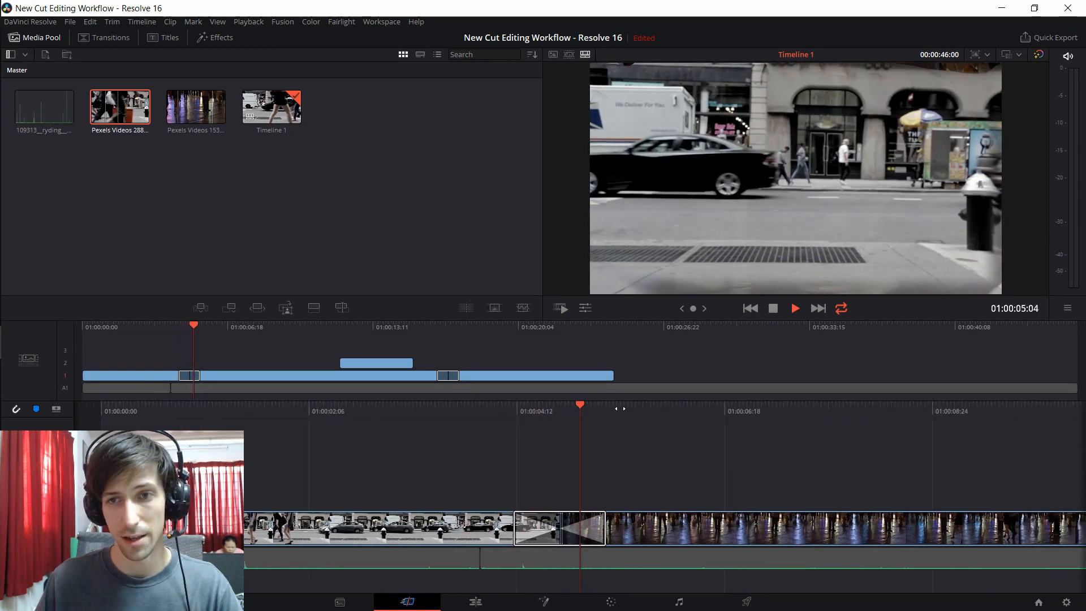
{"action": "left_click_drag", "start_coordinate": [620, 408], "coordinate": [700, 402]}
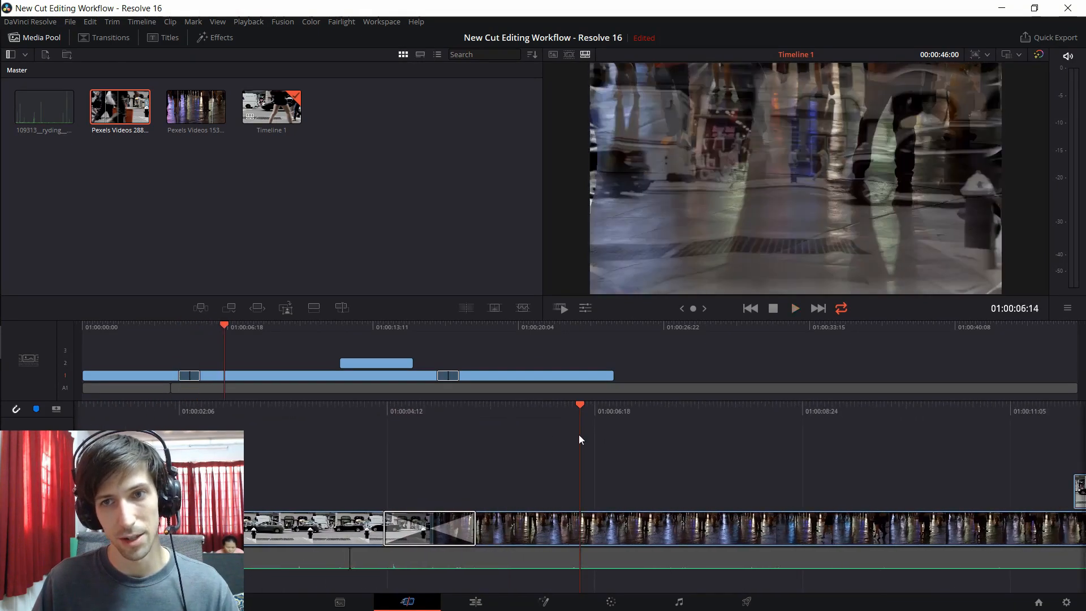
{"action": "key", "text": "space"}
{"action": "left_click_drag", "start_coordinate": [459, 411], "coordinate": [499, 429]}
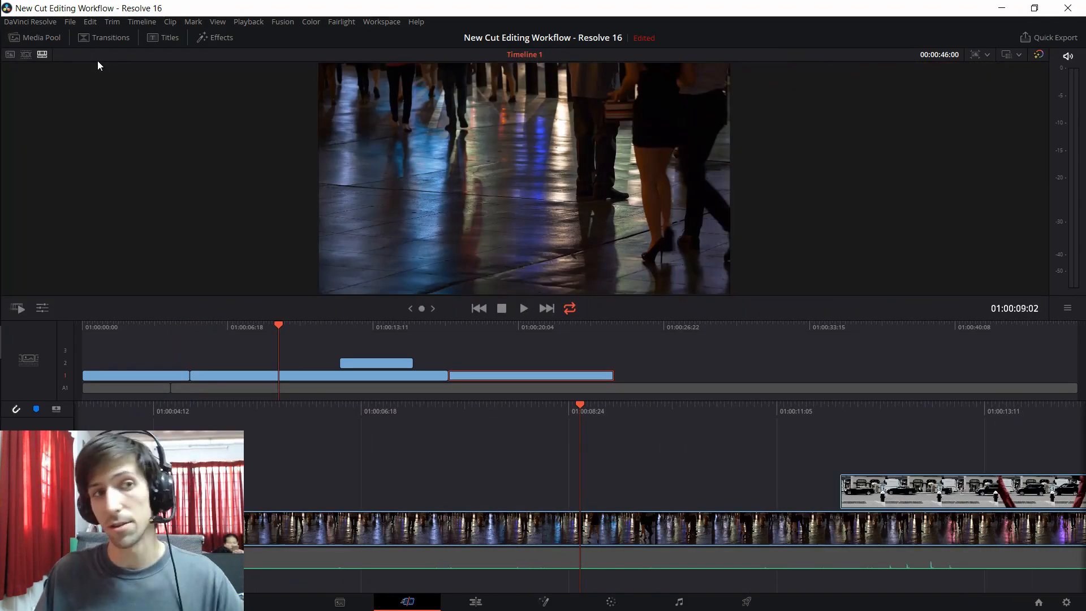
Step: Look over the available video transitions and the first street-to-night cut, and compare the sequence on the Edit page before returning to the Cut page
{"action": "left_click", "coordinate": [114, 37]}
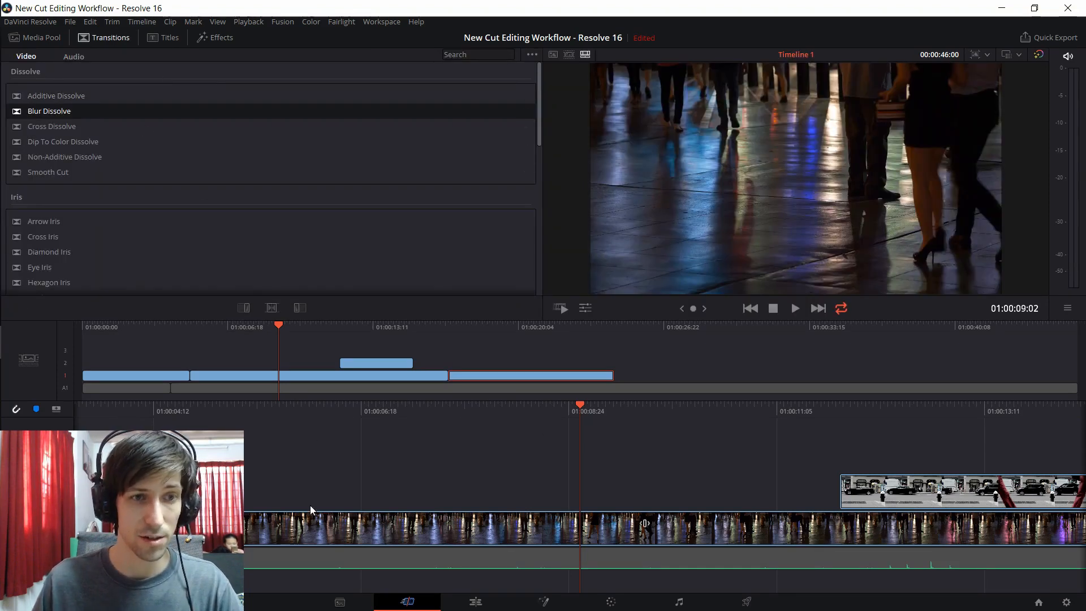
{"action": "left_click_drag", "start_coordinate": [405, 408], "coordinate": [668, 409]}
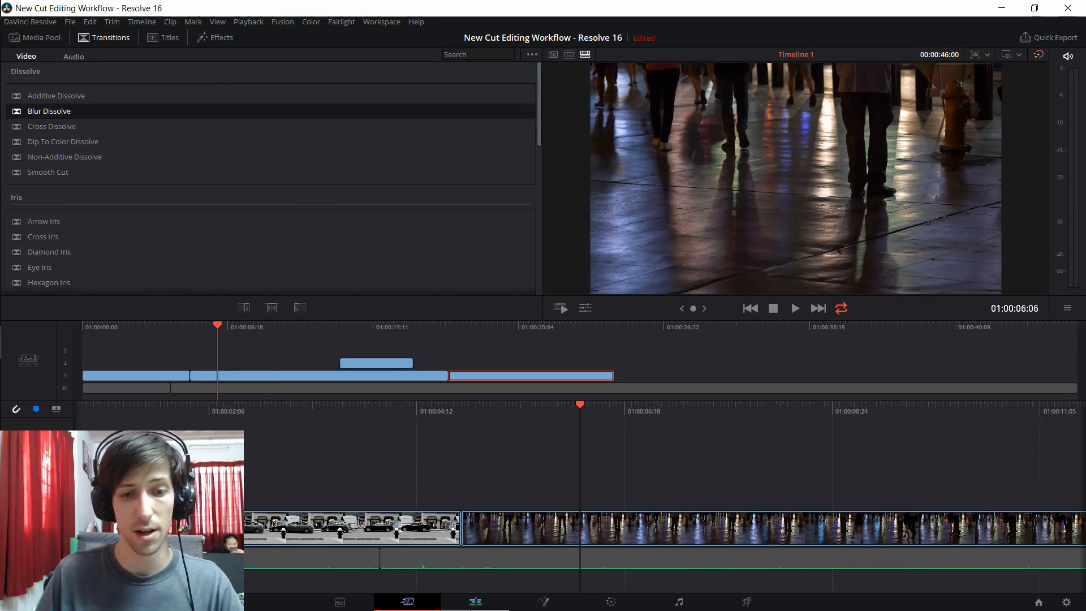
{"action": "left_click", "coordinate": [475, 602]}
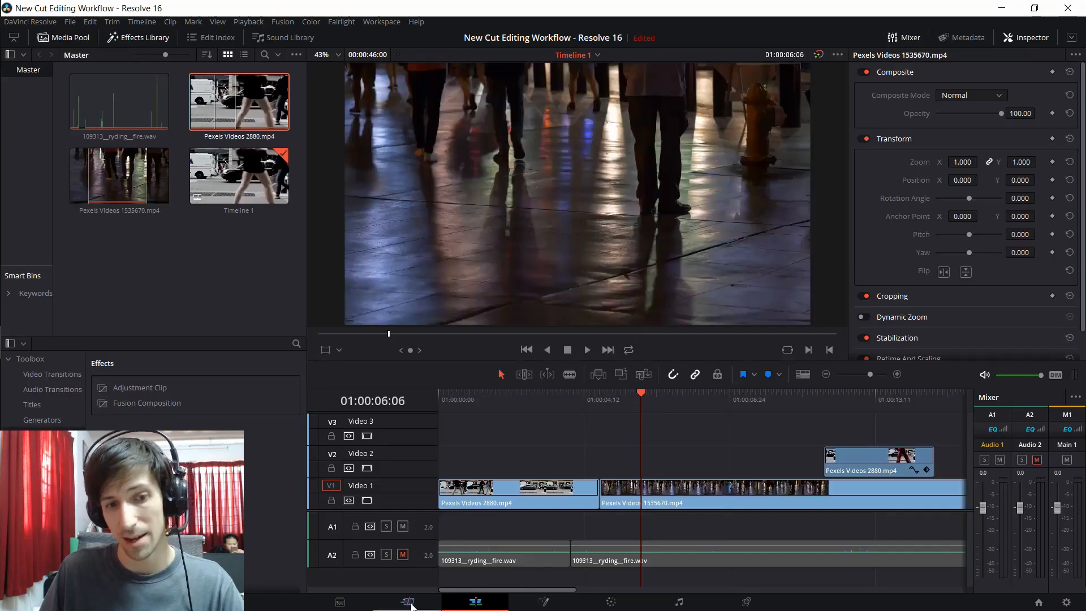
{"action": "left_click", "coordinate": [408, 602]}
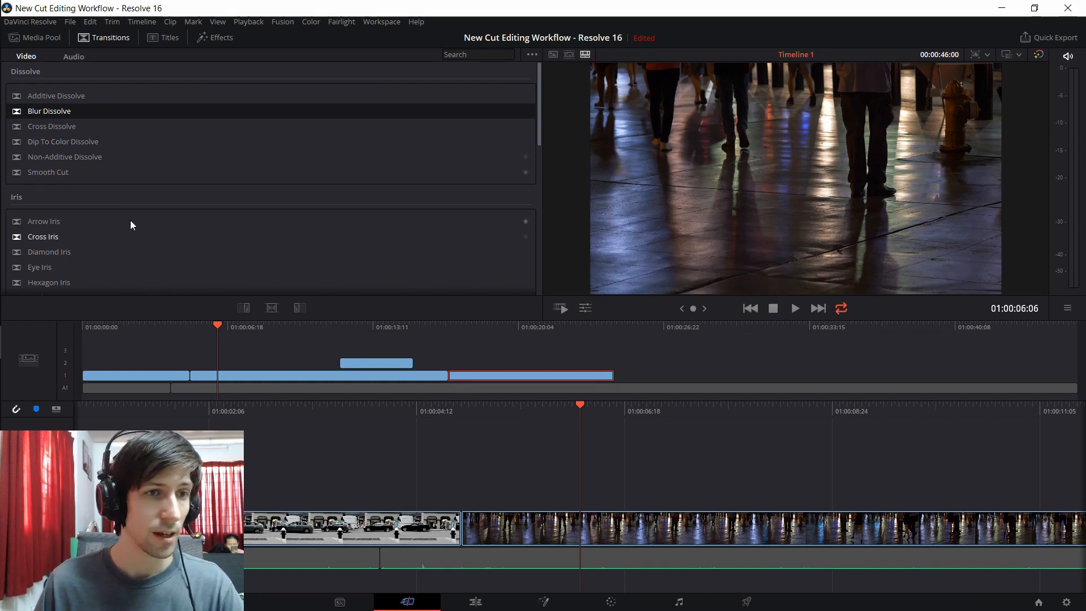
Step: Add a Hexagon Iris transition from the transitions library between the first street clip and the night clip, and play through it
{"action": "scroll", "coordinate": [98, 202], "scroll_direction": "down", "scroll_amount": 2}
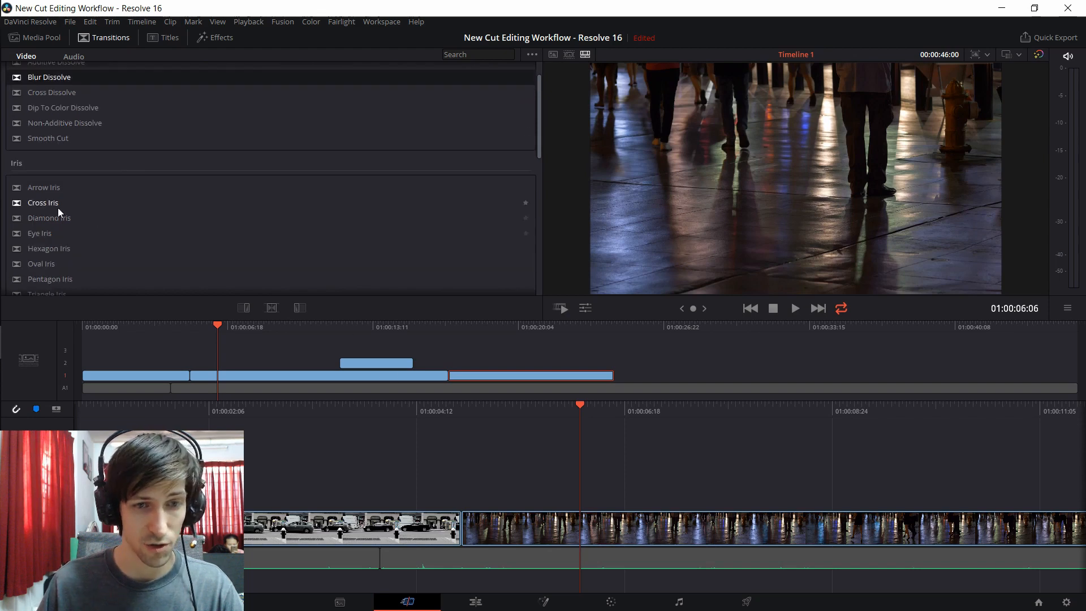
{"action": "scroll", "coordinate": [58, 215], "scroll_direction": "down", "scroll_amount": 4}
{"action": "left_click_drag", "start_coordinate": [70, 182], "coordinate": [470, 524]}
{"action": "left_click_drag", "start_coordinate": [485, 524], "coordinate": [485, 525]}
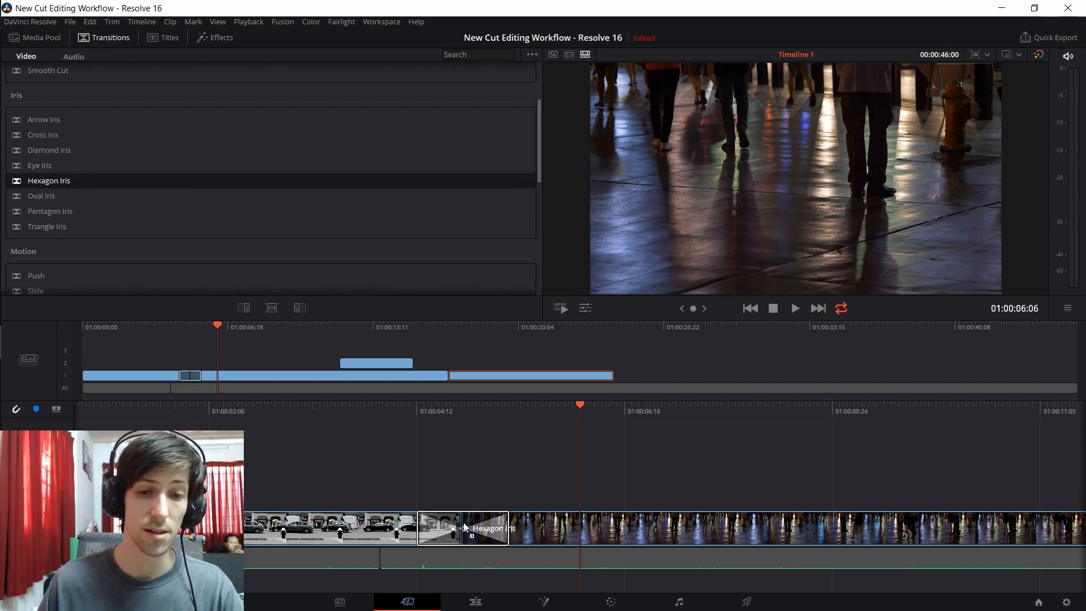
{"action": "left_click_drag", "start_coordinate": [444, 411], "coordinate": [612, 411]}
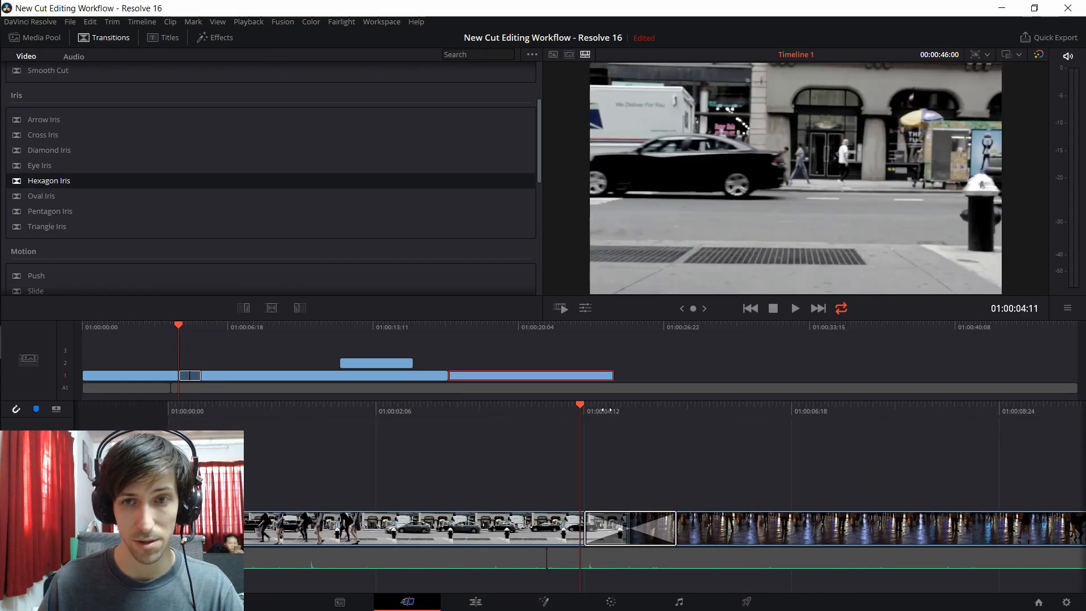
{"action": "key", "text": "space"}
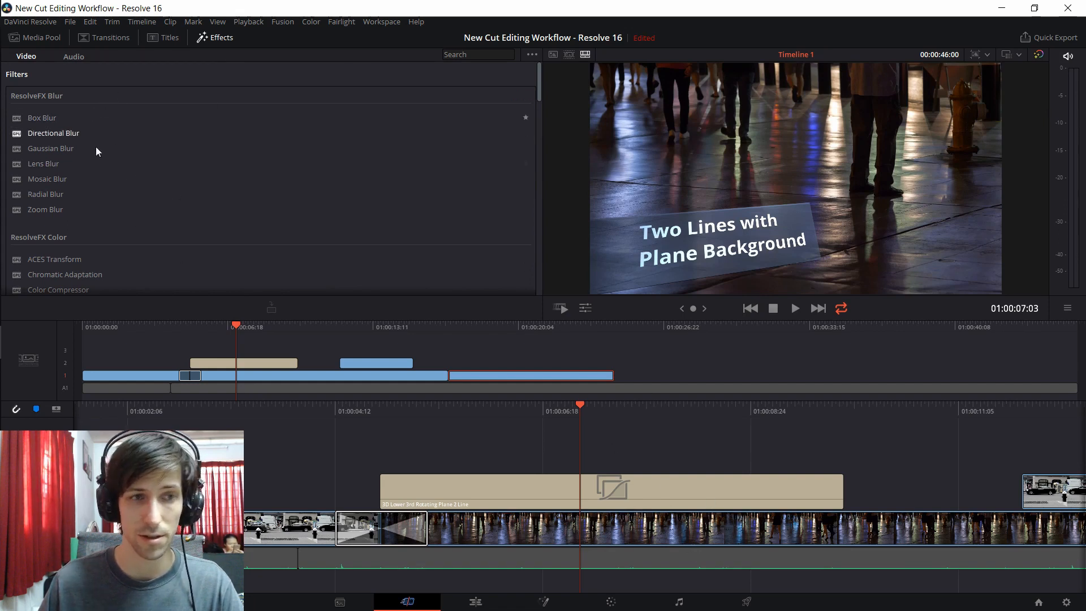
Step: Browse the ResolveFX video filters
{"action": "scroll", "coordinate": [236, 223], "scroll_direction": "down", "scroll_amount": 5}
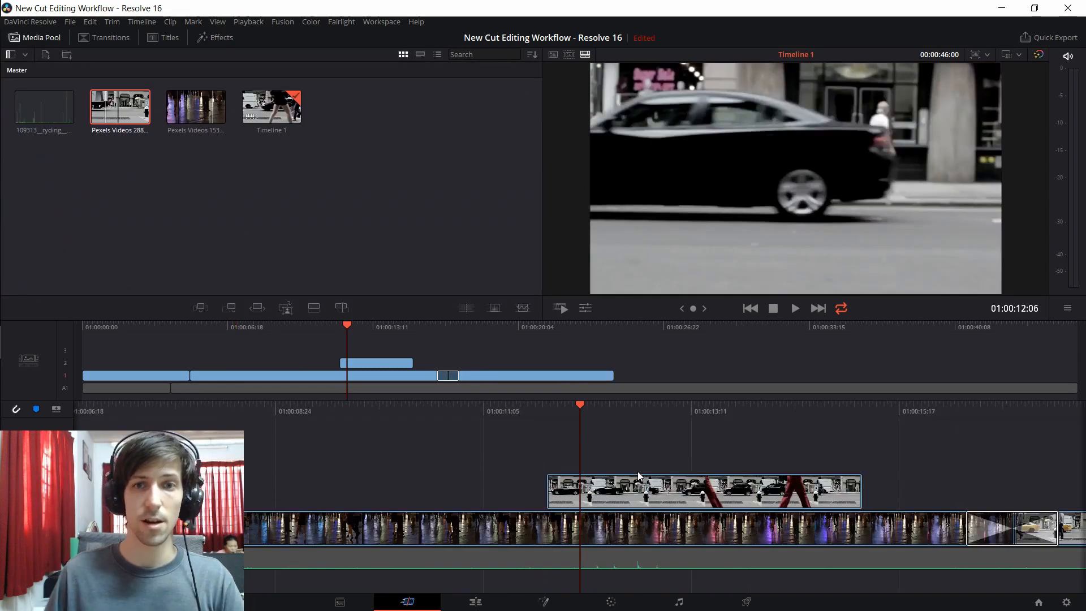
Step: Show the transform tools for the close-up clip on track 2 and set its linked zoom to 1.000
{"action": "left_click", "coordinate": [642, 497]}
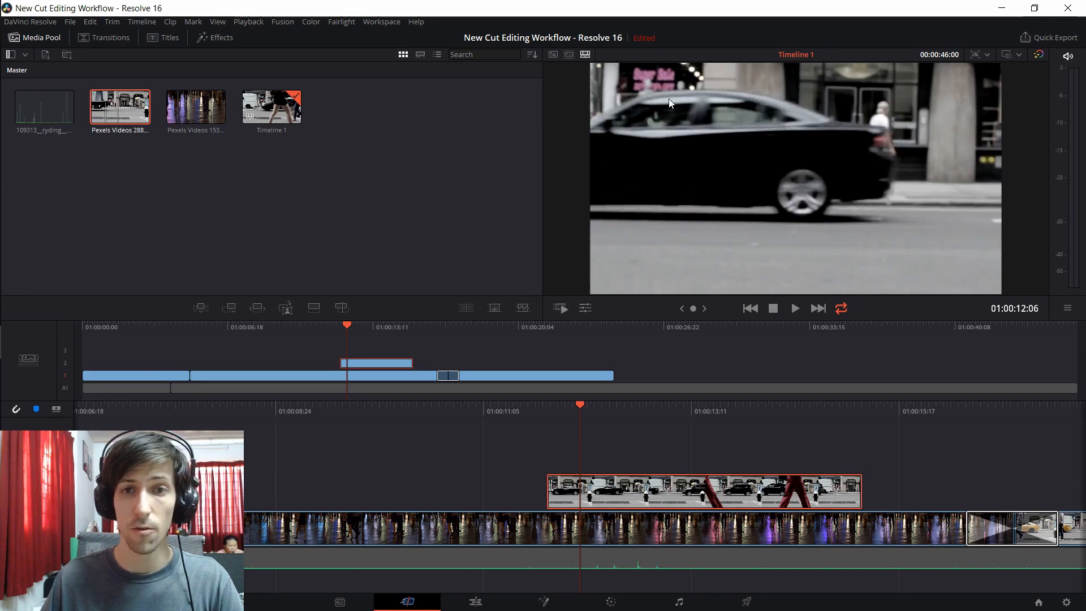
{"action": "left_click", "coordinate": [584, 309]}
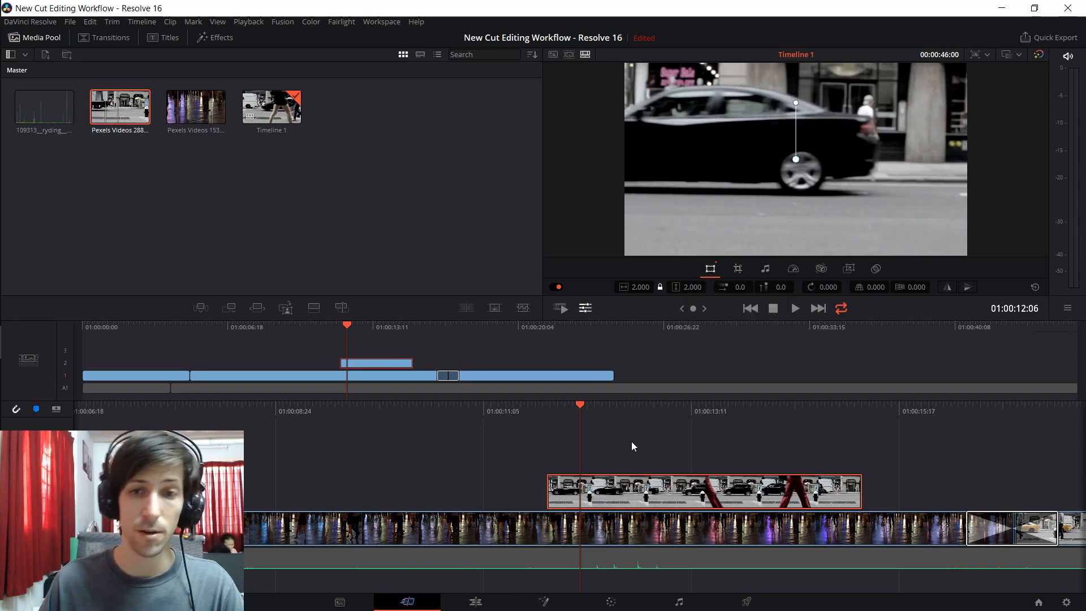
{"action": "mouse_move", "coordinate": [650, 287]}
{"action": "left_mouse_down"}
{"action": "mouse_move", "coordinate": [592, 287]}
{"action": "mouse_move", "coordinate": [656, 295]}
{"action": "left_mouse_up"}
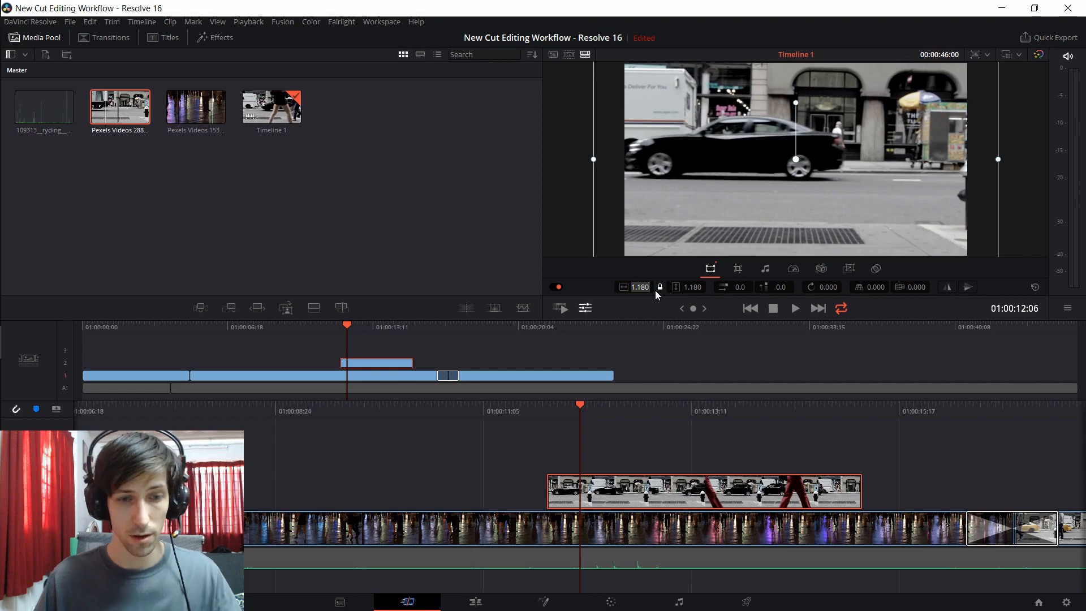
{"action": "type", "text": "1"}
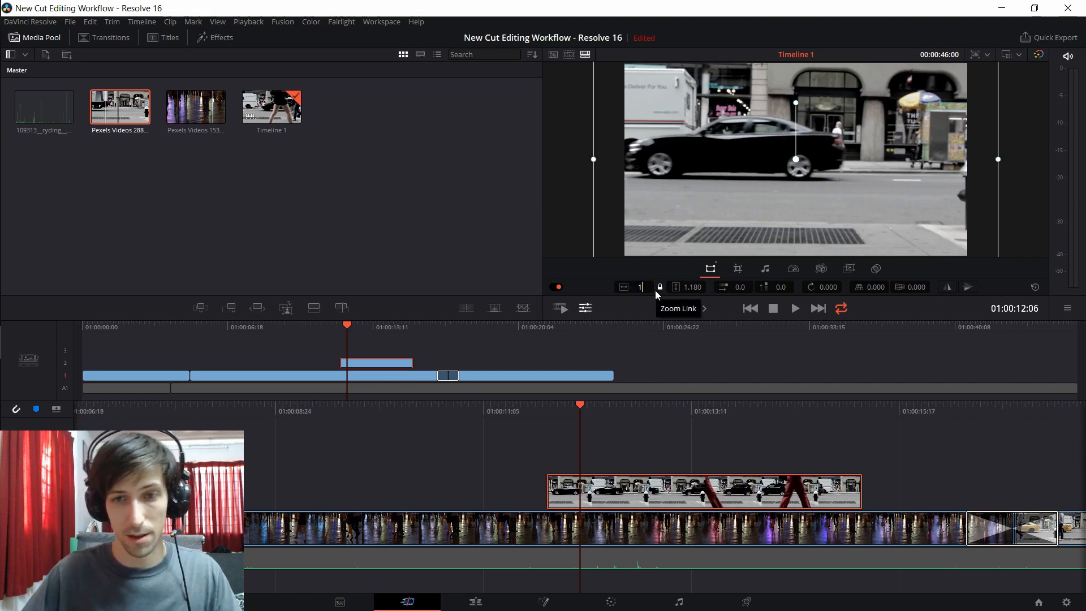
{"action": "key", "text": "Return"}
{"action": "mouse_move", "coordinate": [640, 286]}
{"action": "left_mouse_down"}
{"action": "mouse_move", "coordinate": [723, 286]}
{"action": "mouse_move", "coordinate": [628, 286]}
{"action": "mouse_move", "coordinate": [640, 287]}
{"action": "left_mouse_up"}
{"action": "double_click", "coordinate": [640, 286]}
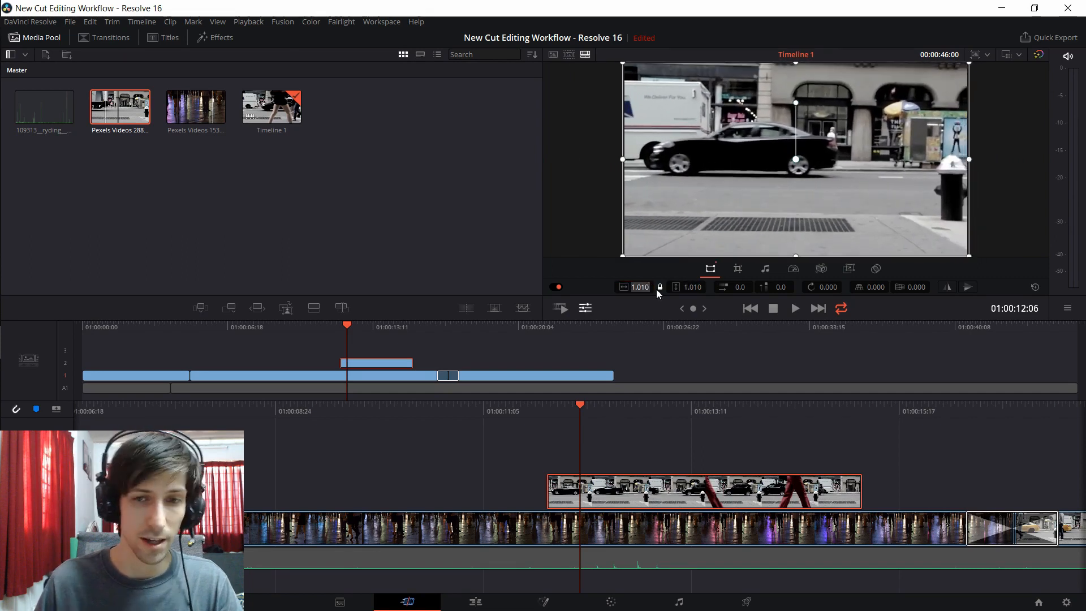
{"action": "type", "text": "1"}
{"action": "key", "text": "Return"}
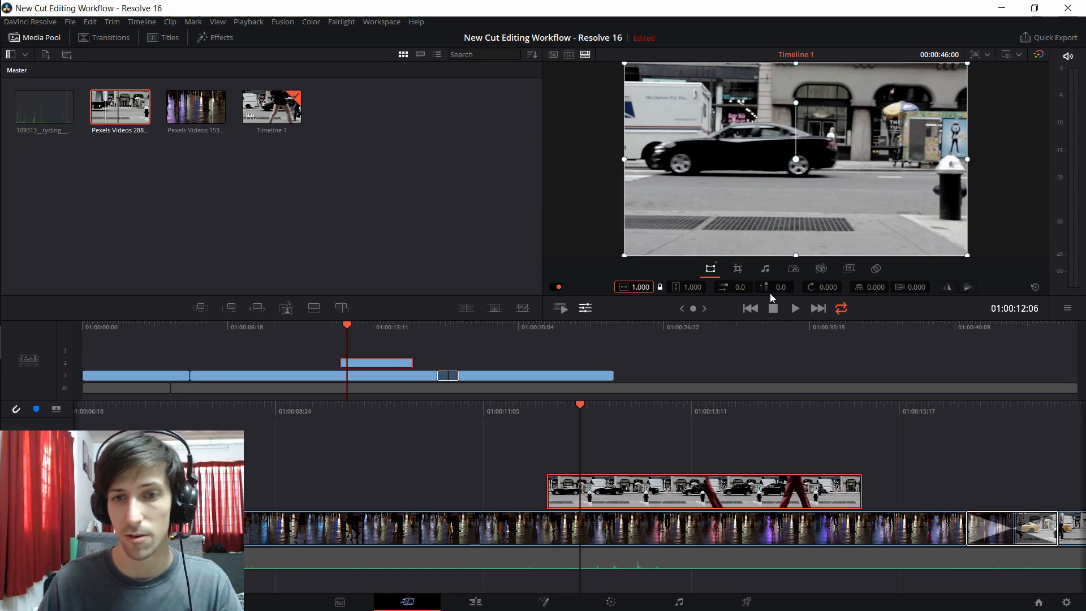
Step: Check the crop settings of the close-up clip on track 2, set its speed to 2.0 and play it back
{"action": "left_click", "coordinate": [738, 269]}
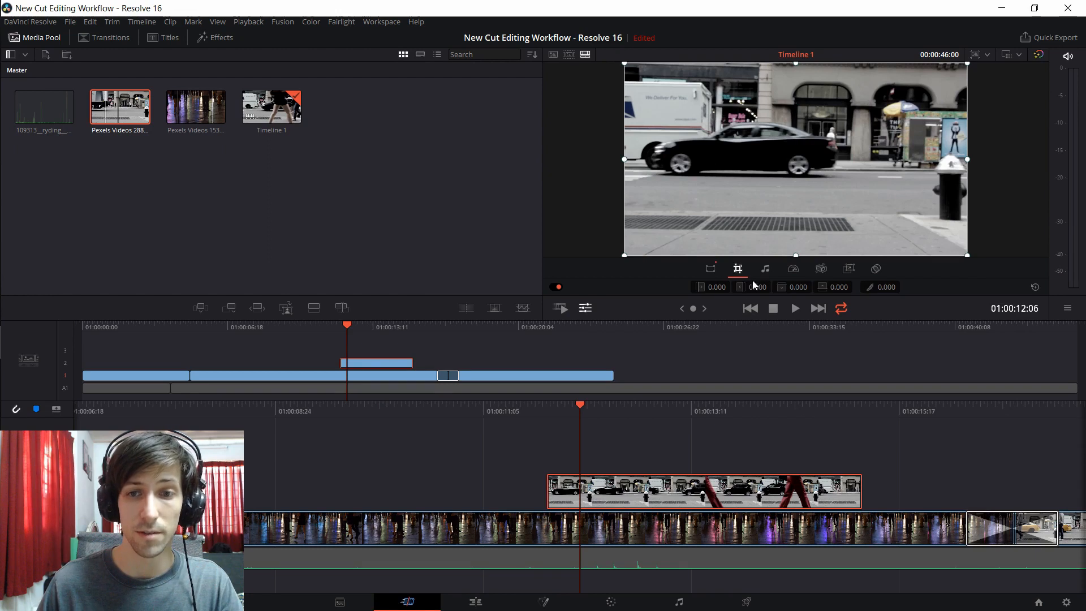
{"action": "left_click", "coordinate": [793, 270]}
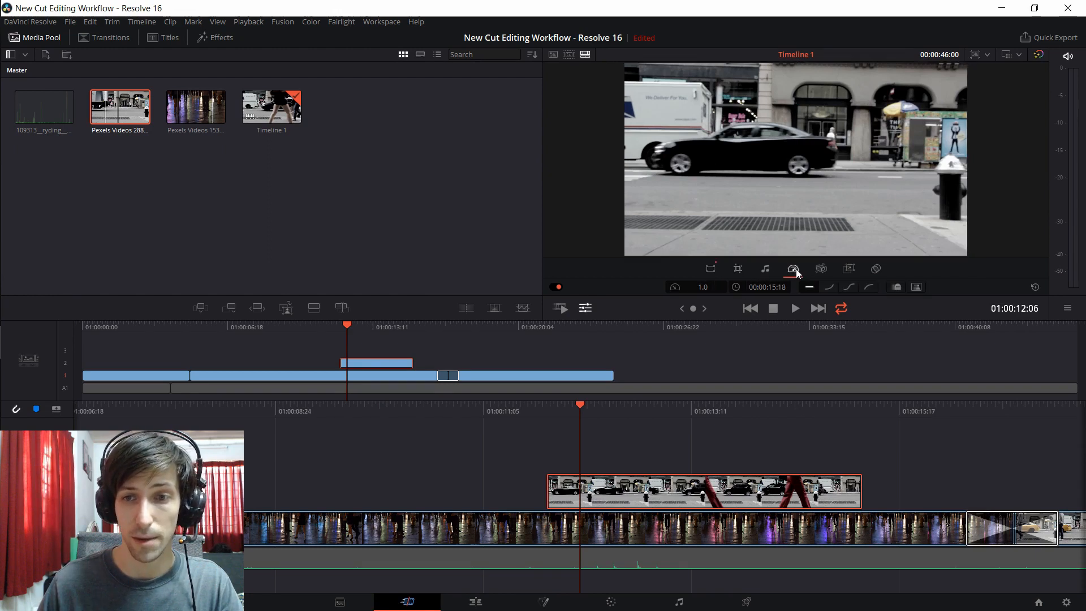
{"action": "left_click", "coordinate": [707, 287]}
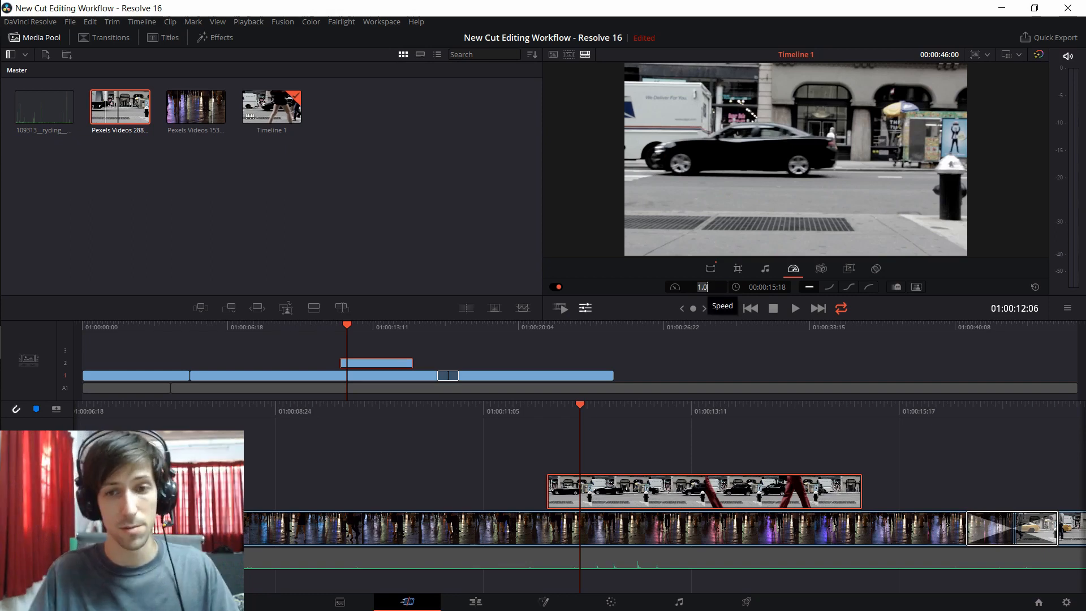
{"action": "type", "text": "2"}
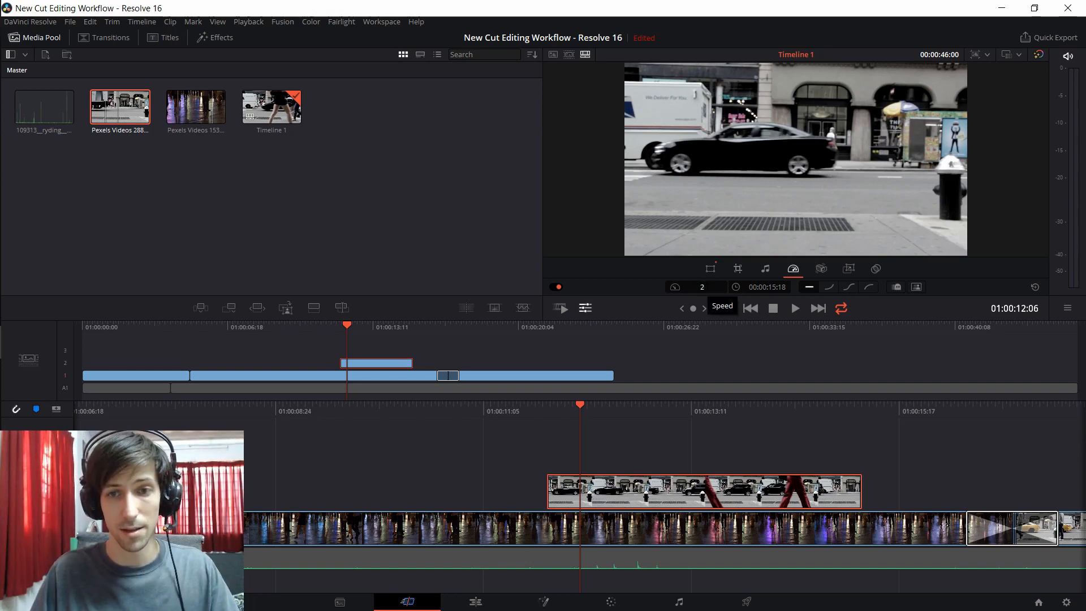
{"action": "key", "text": "Return"}
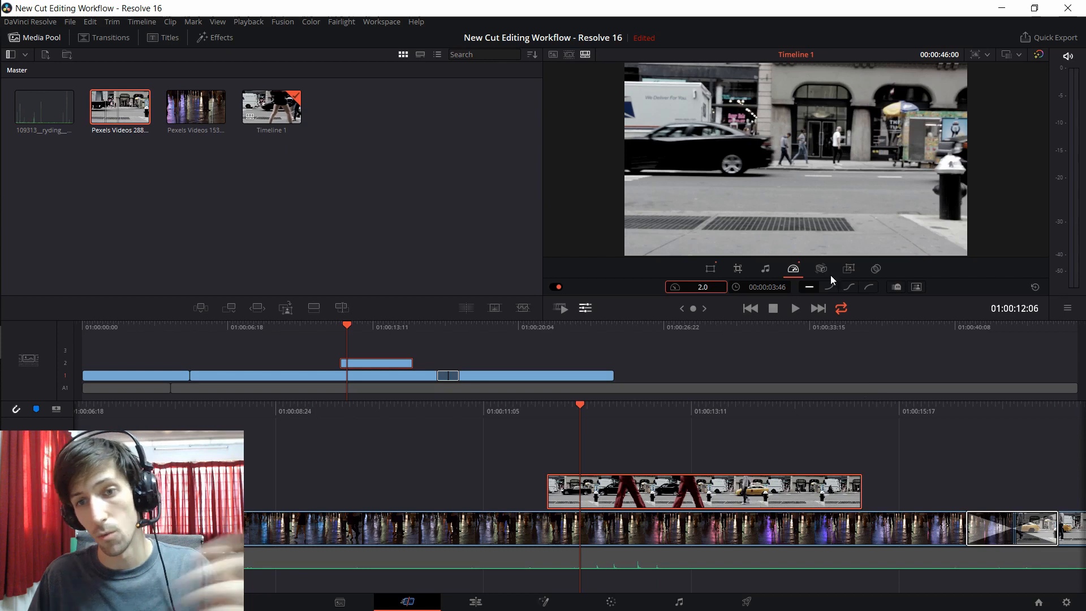
{"action": "key", "text": "space"}
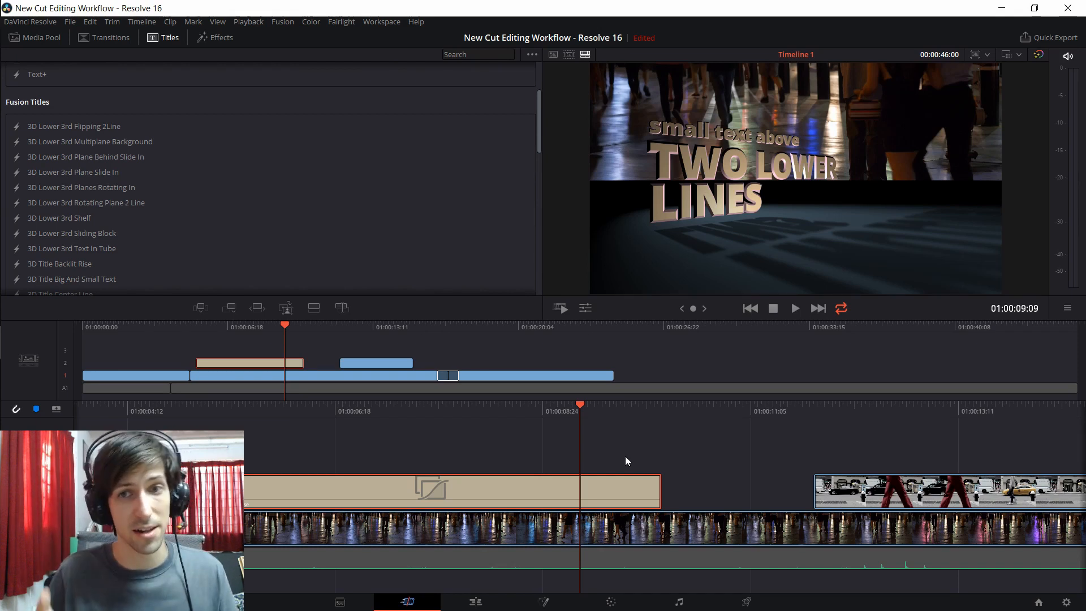
Step: Inspect the Top Text settings of the 3D Title Backlit Rise title on the Edit page
{"action": "left_click", "coordinate": [476, 602]}
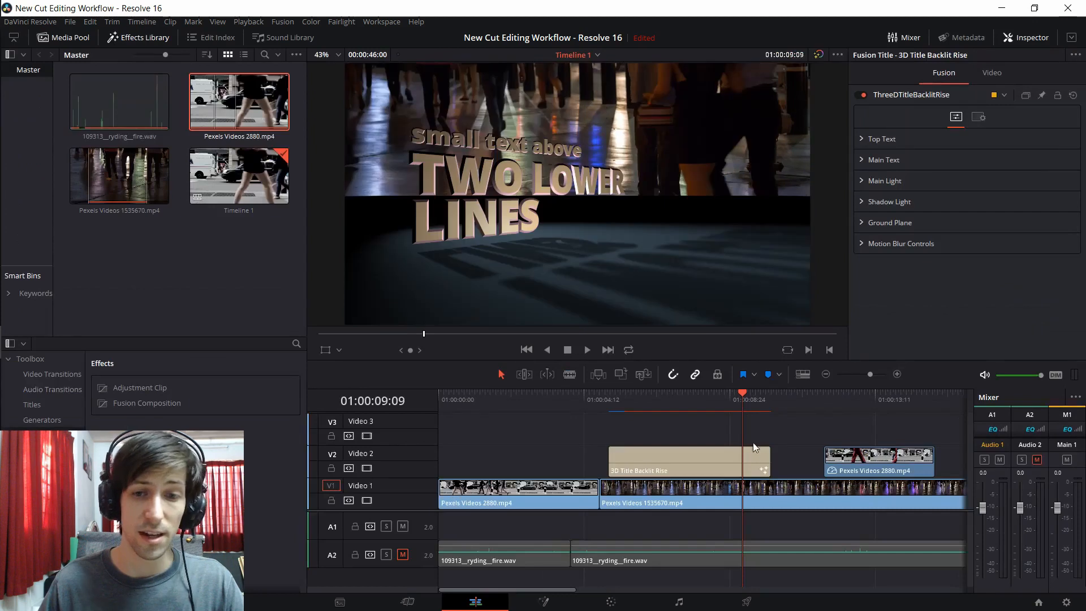
{"action": "left_click", "coordinate": [754, 461]}
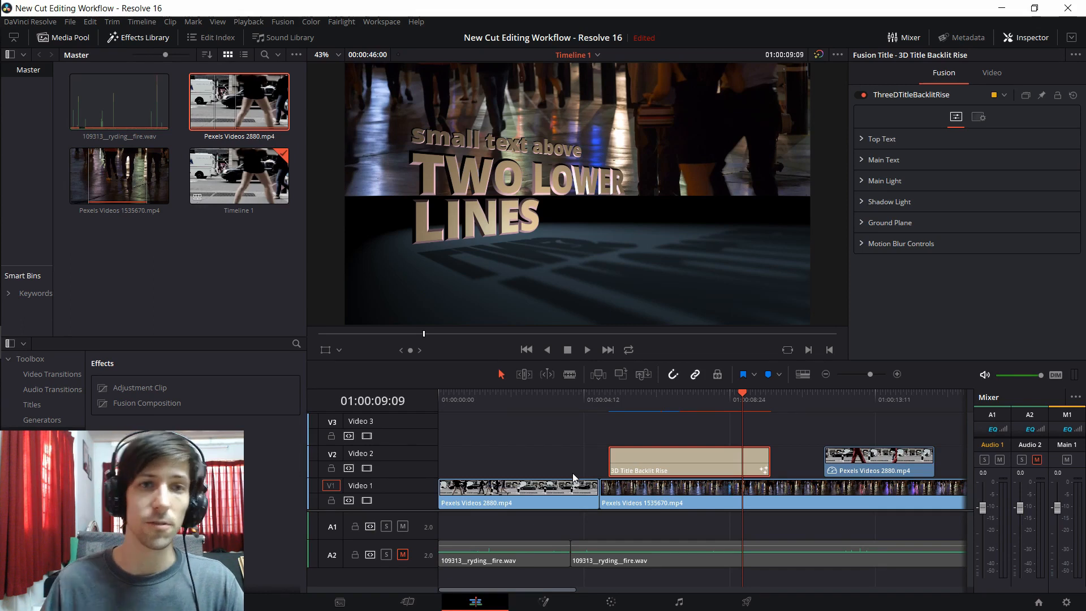
{"action": "left_click", "coordinate": [861, 139]}
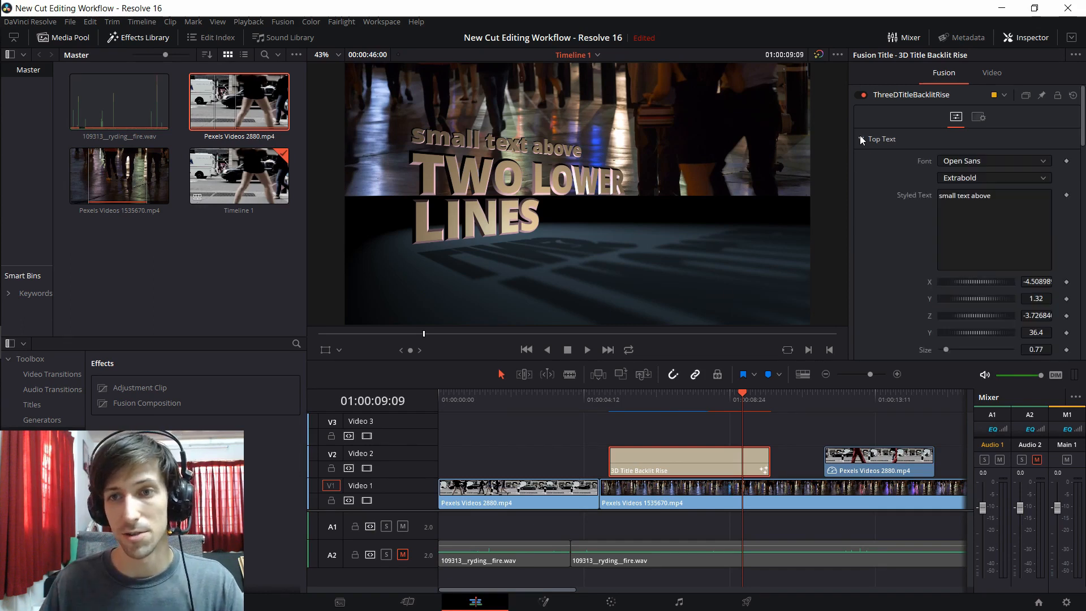
{"action": "scroll", "coordinate": [884, 155], "scroll_direction": "down", "scroll_amount": 2}
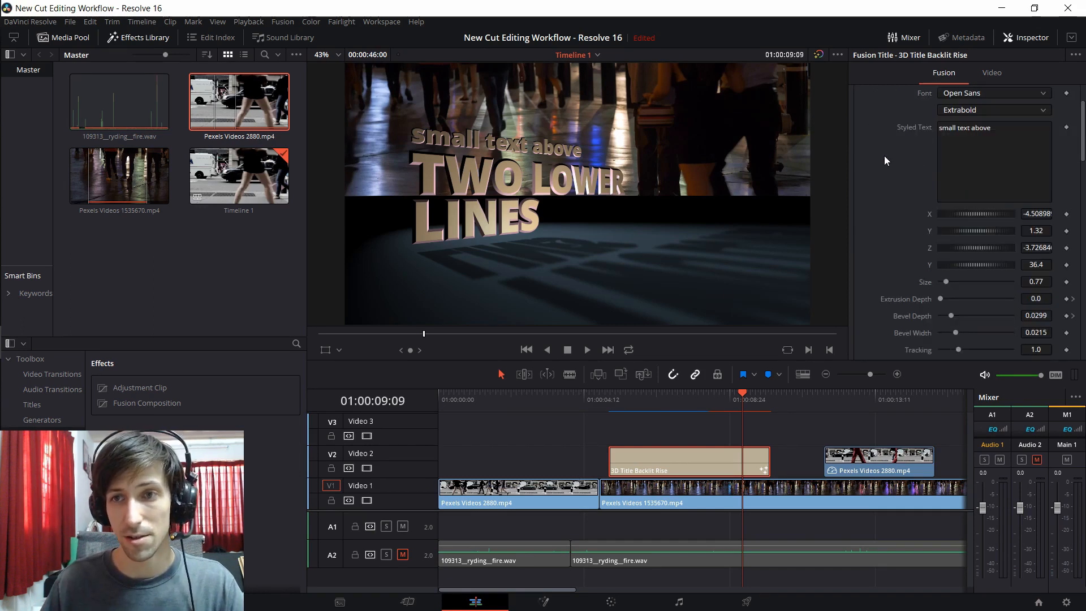
Step: Replace the top text of the 3D Title Backlit Rise title with "Tutorial"
{"action": "left_click", "coordinate": [999, 128]}
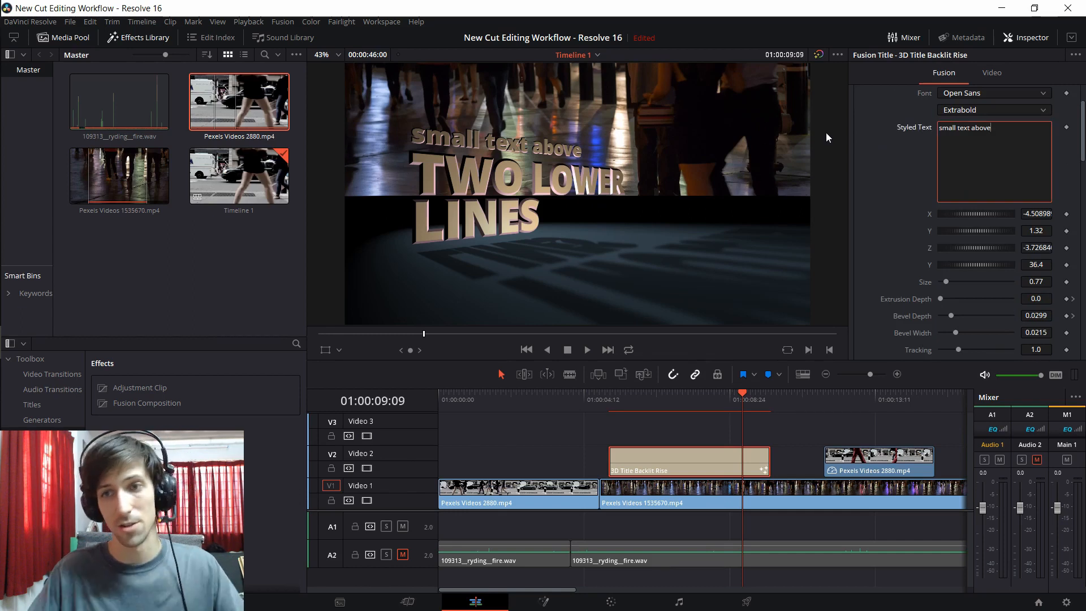
{"action": "key", "text": "ctrl+a"}
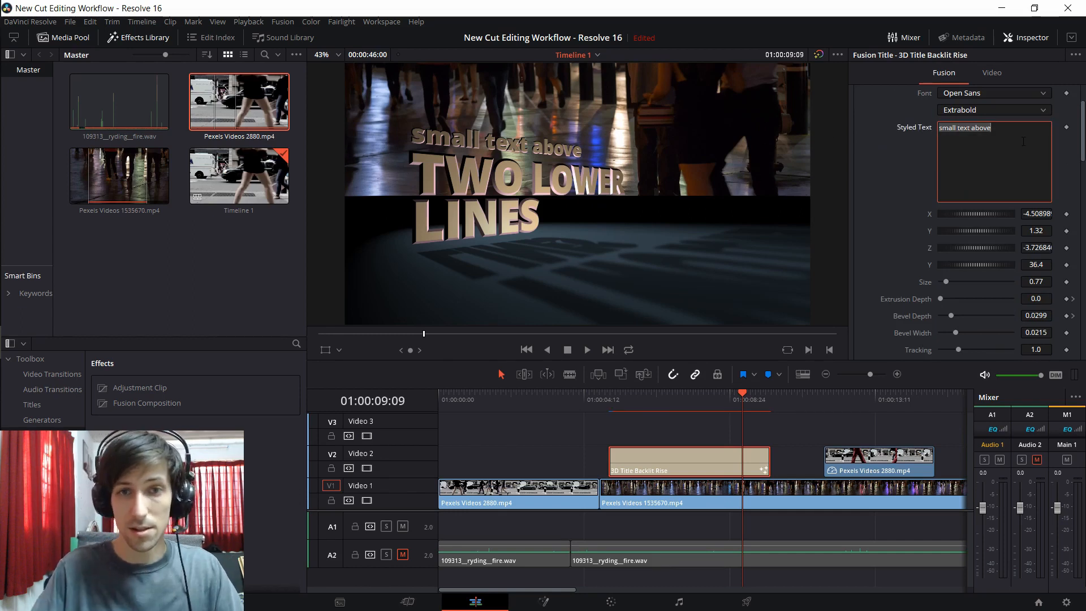
{"action": "key", "text": "BackSpace"}
{"action": "type", "text": "Tutorial"}
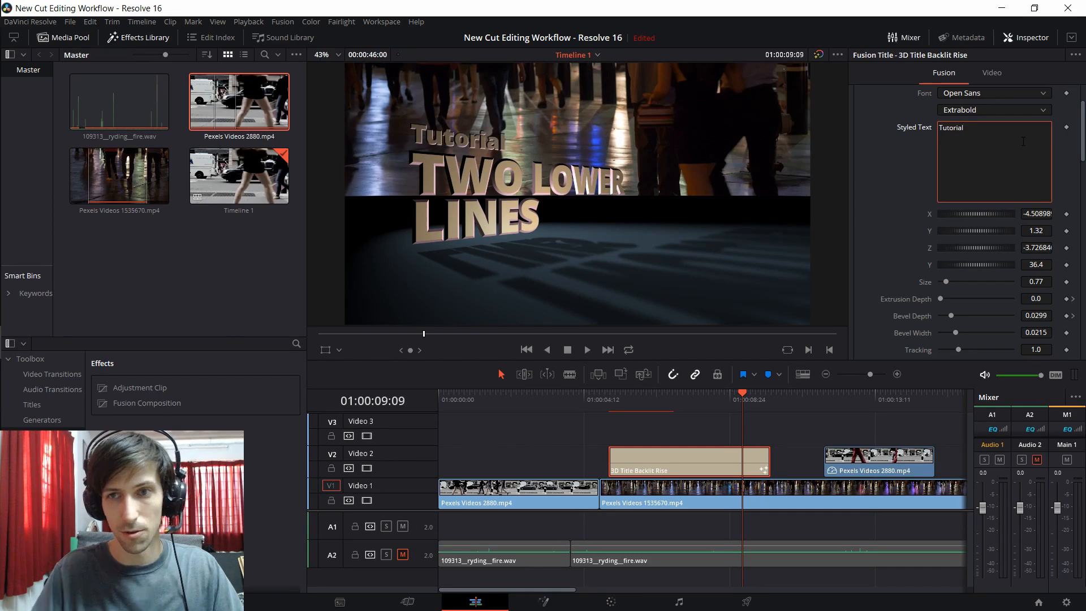
Step: Replace the main text of the 3D Title Backlit Rise title with "Davinci Resolve 16"
{"action": "scroll", "coordinate": [876, 195], "scroll_direction": "down", "scroll_amount": 10}
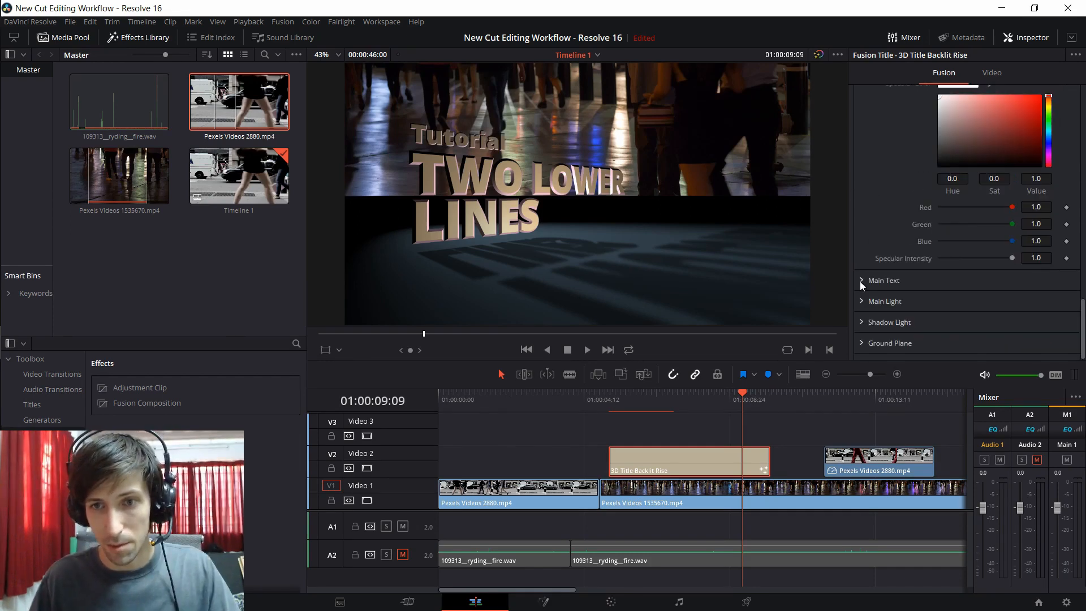
{"action": "left_click", "coordinate": [863, 282]}
{"action": "left_click", "coordinate": [997, 349]}
{"action": "key", "text": "ctrl+a"}
{"action": "key", "text": "BackSpace"}
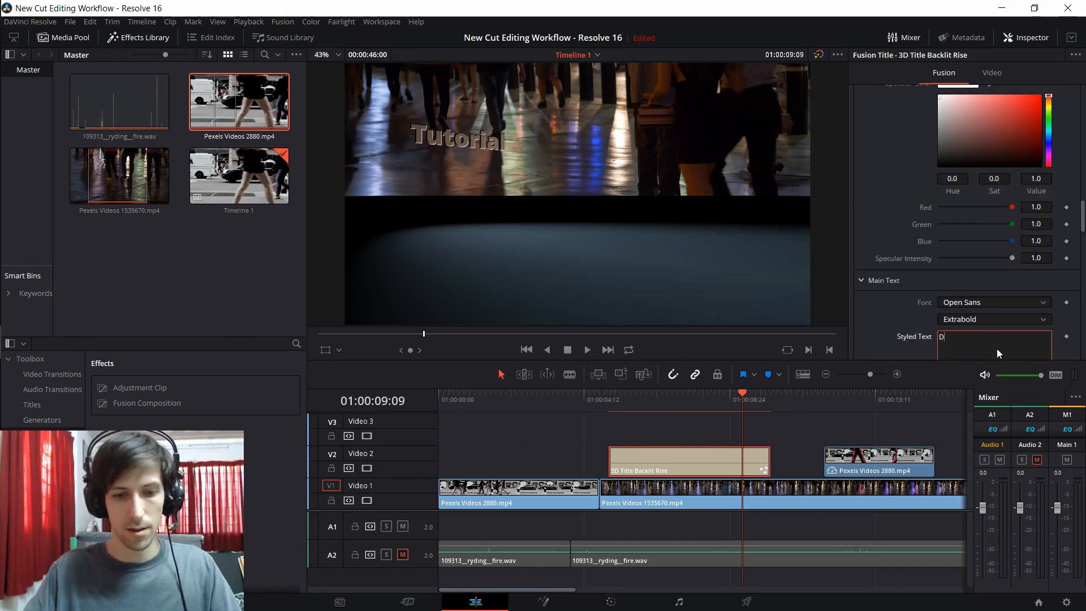
{"action": "type", "text": "Davinci Resolve 16"}
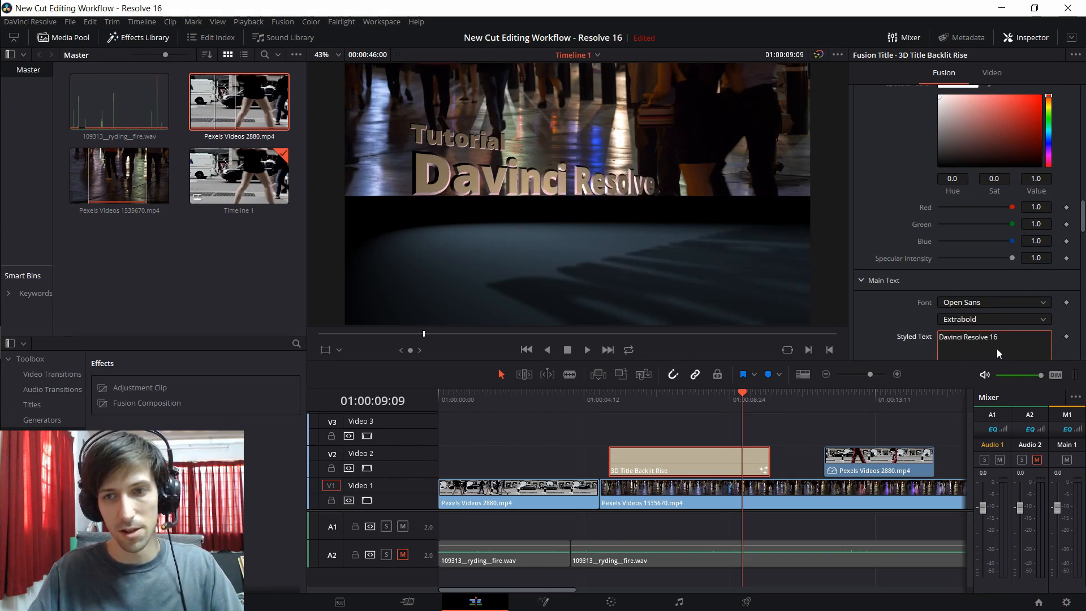
Step: Move the playhead to the Pexels Videos 2880.mp4 clip on track 2 and show its composite and transform settings
{"action": "left_click", "coordinate": [755, 463]}
{"action": "mouse_move", "coordinate": [837, 404]}
{"action": "left_mouse_down"}
{"action": "mouse_move", "coordinate": [830, 412]}
{"action": "mouse_move", "coordinate": [839, 413]}
{"action": "left_mouse_up"}
{"action": "left_click", "coordinate": [864, 477]}
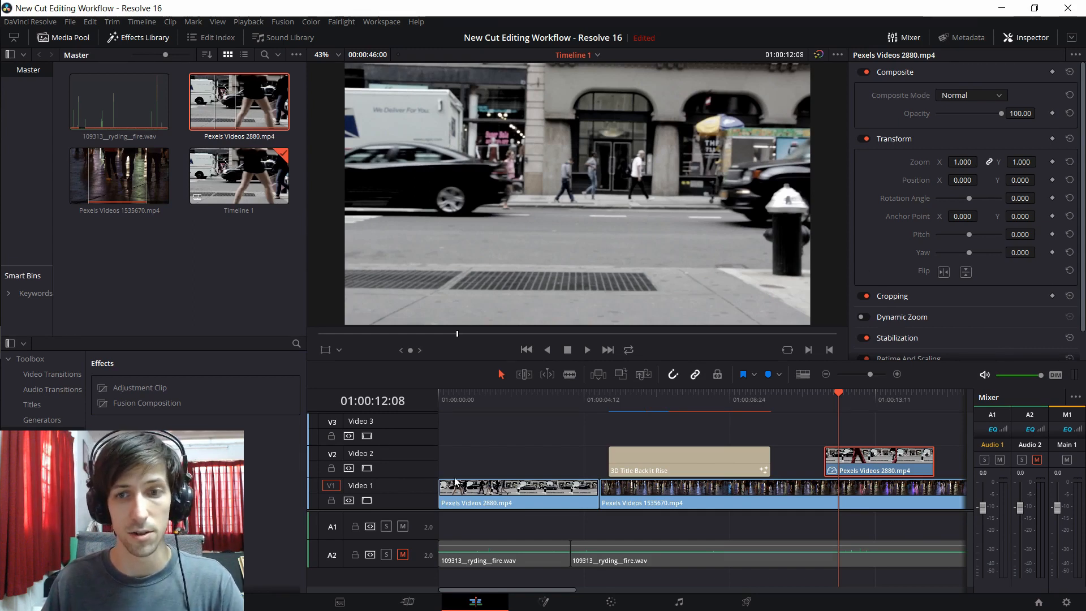
Step: Switch between the Cut and Edit pages to compare how they lay out the same timeline
{"action": "left_click", "coordinate": [409, 602]}
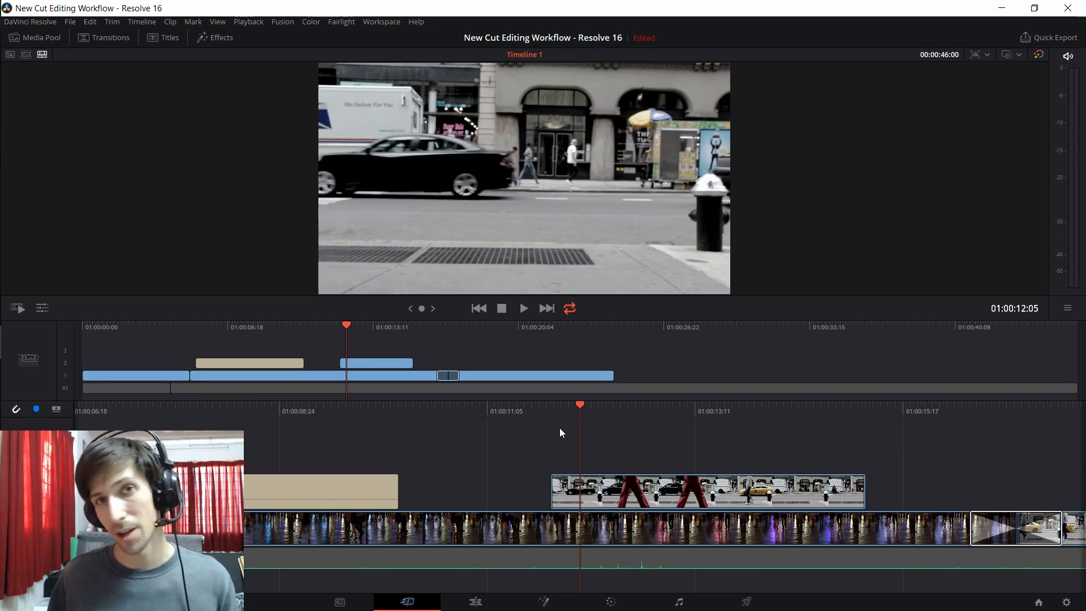
{"action": "key", "text": "Left"}
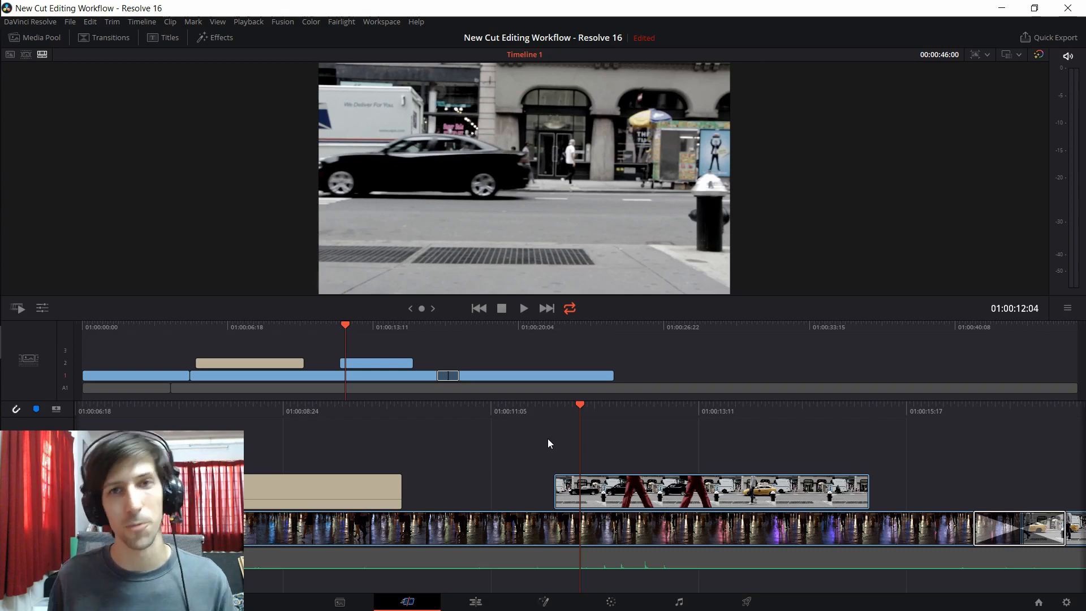
{"action": "left_click", "coordinate": [474, 601]}
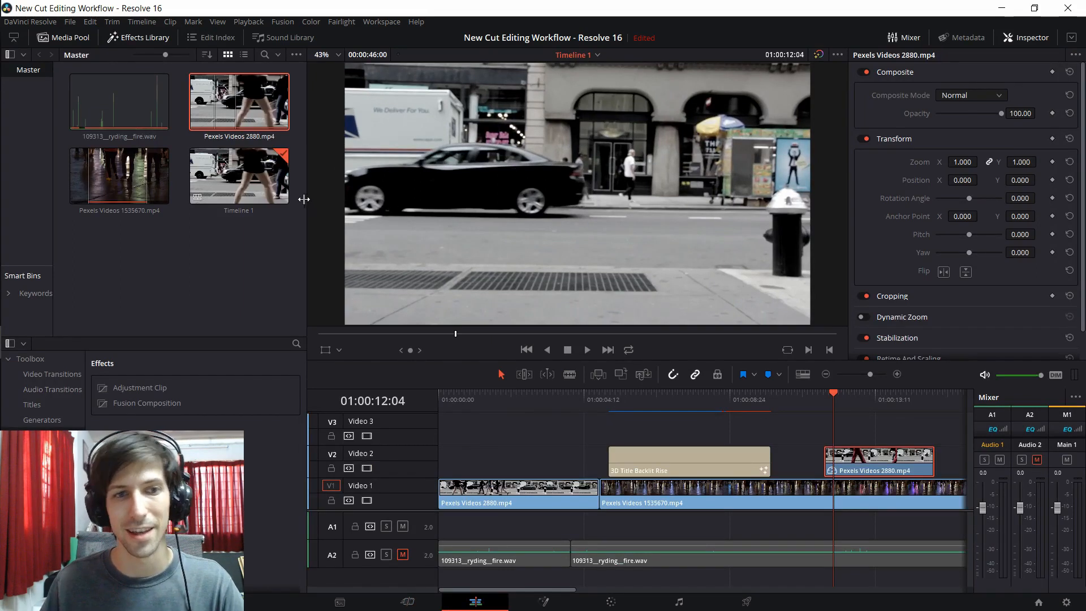
{"action": "left_click_drag", "start_coordinate": [305, 199], "coordinate": [240, 211]}
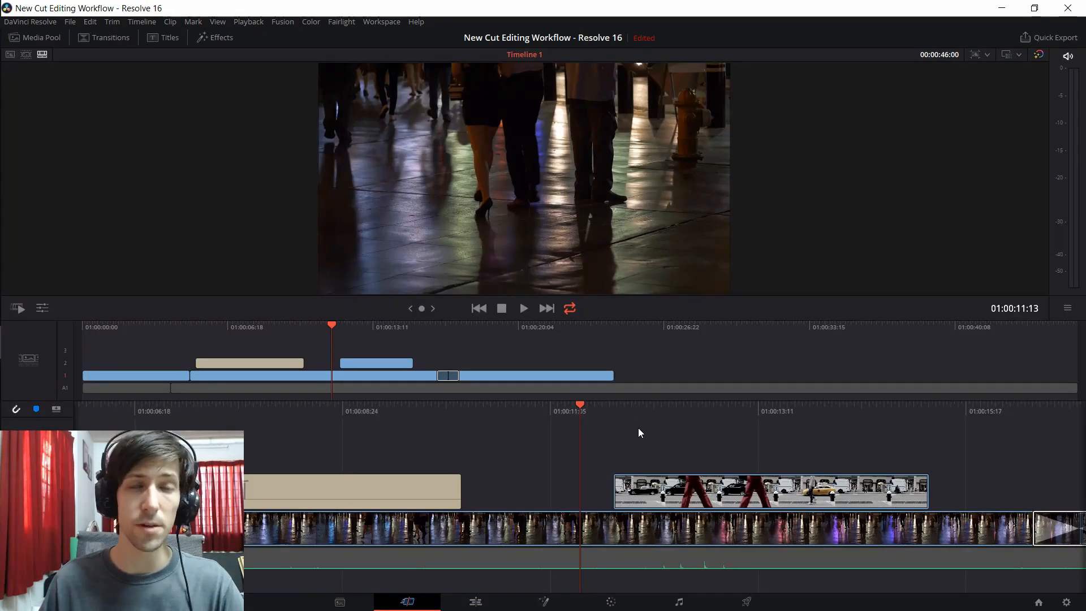